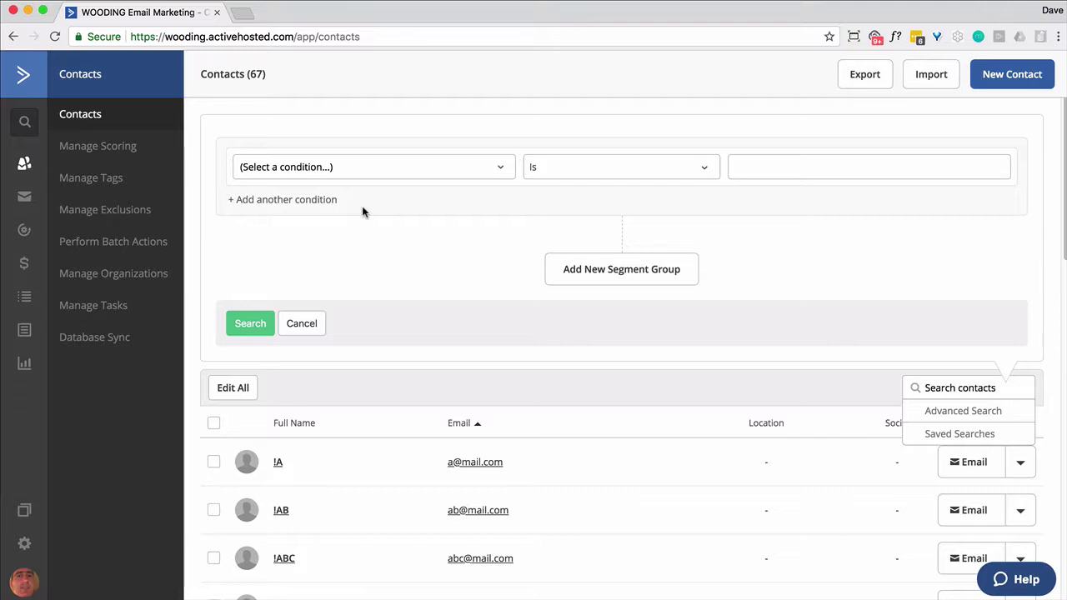
Set the first search condition to contacts for whom the tag !TEMP-A exists
click(501, 169)
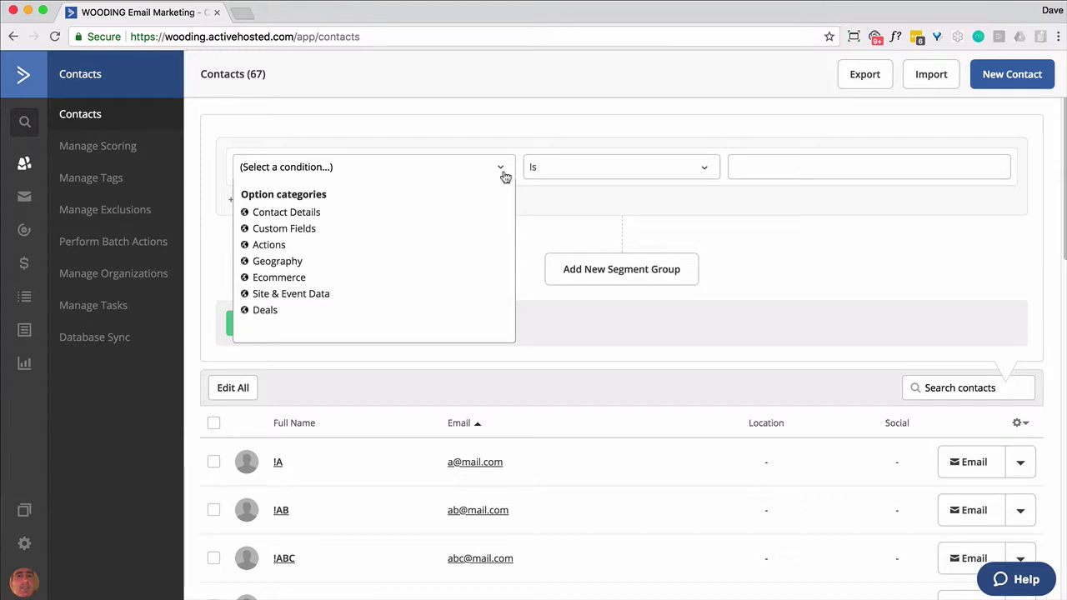
click(296, 214)
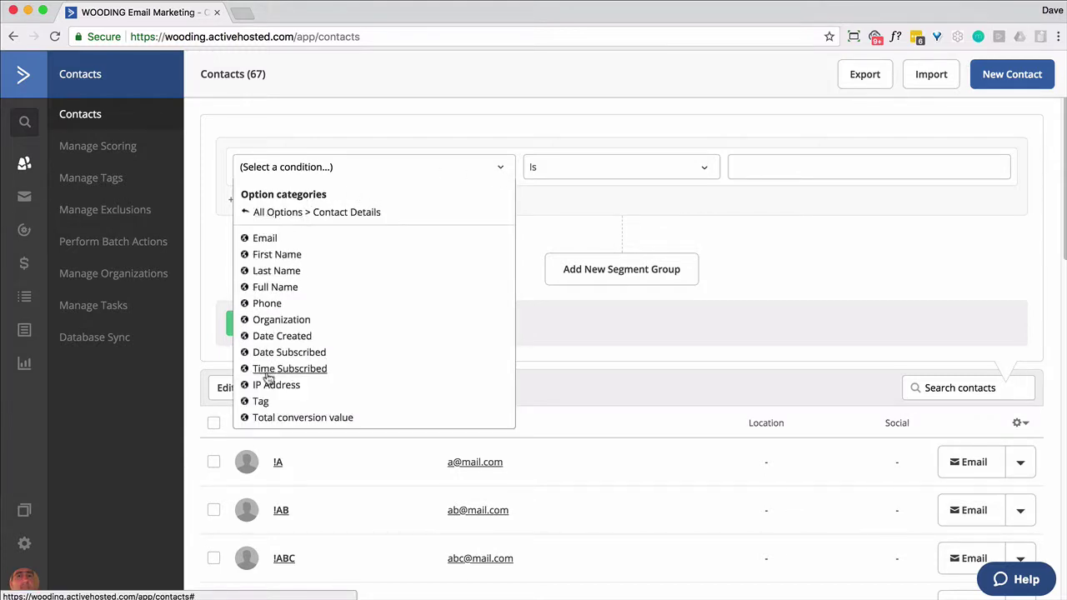
click(259, 401)
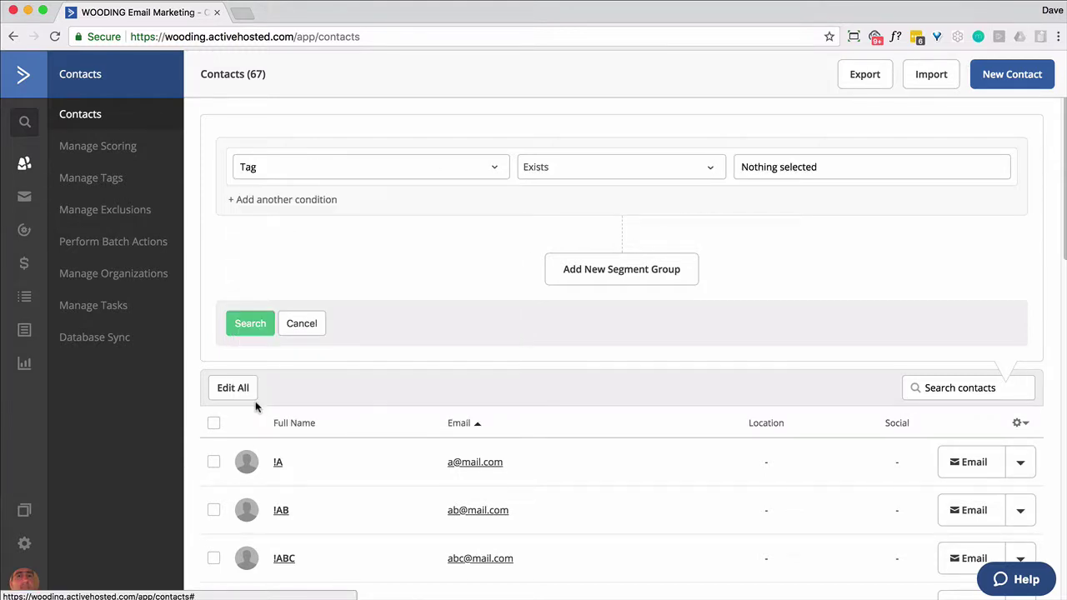
click(797, 177)
click(771, 364)
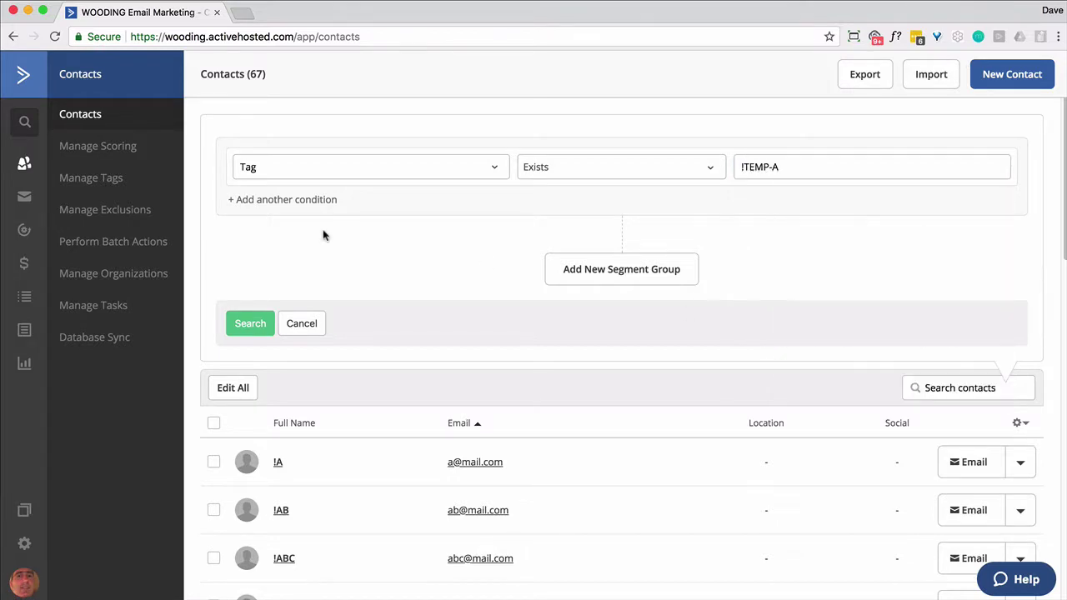
Add a second condition joined with OR for contacts where the tag !TEMP-B exists
click(281, 200)
click(538, 211)
click(348, 252)
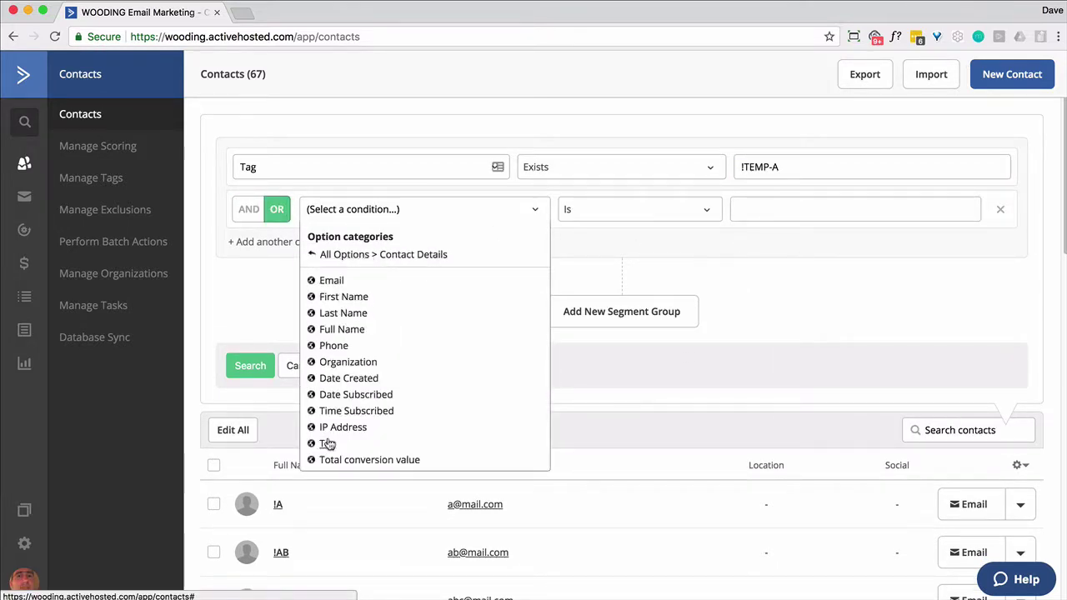
click(326, 443)
text(!TE)
click(772, 257)
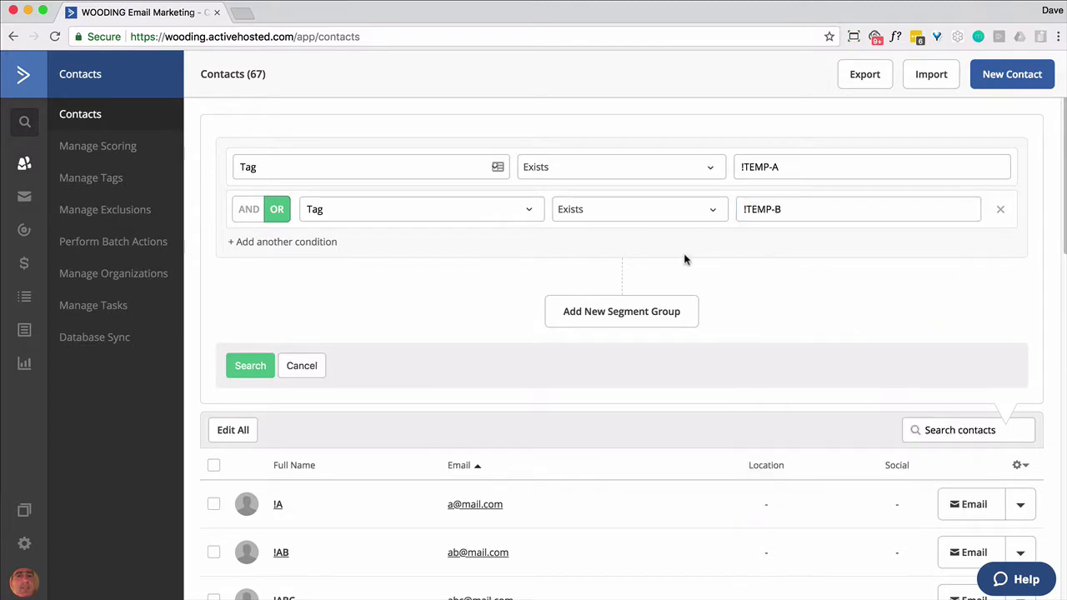
Add a third OR condition for contacts where the tag !TEMP-C exists, and run the search
click(282, 242)
click(312, 251)
click(353, 296)
click(330, 482)
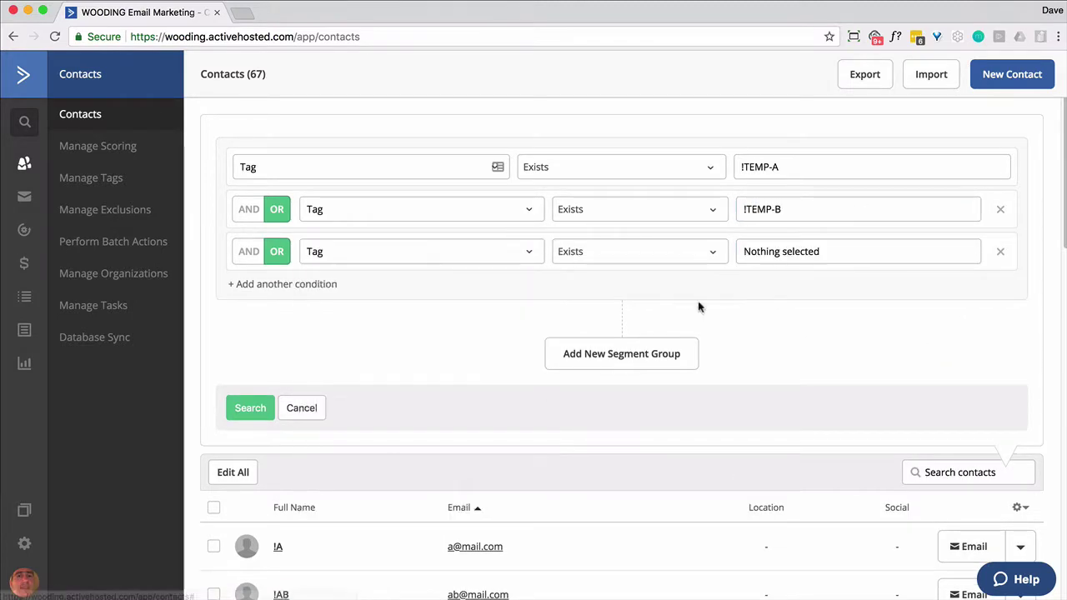
click(833, 251)
text(!TEMP)
click(758, 313)
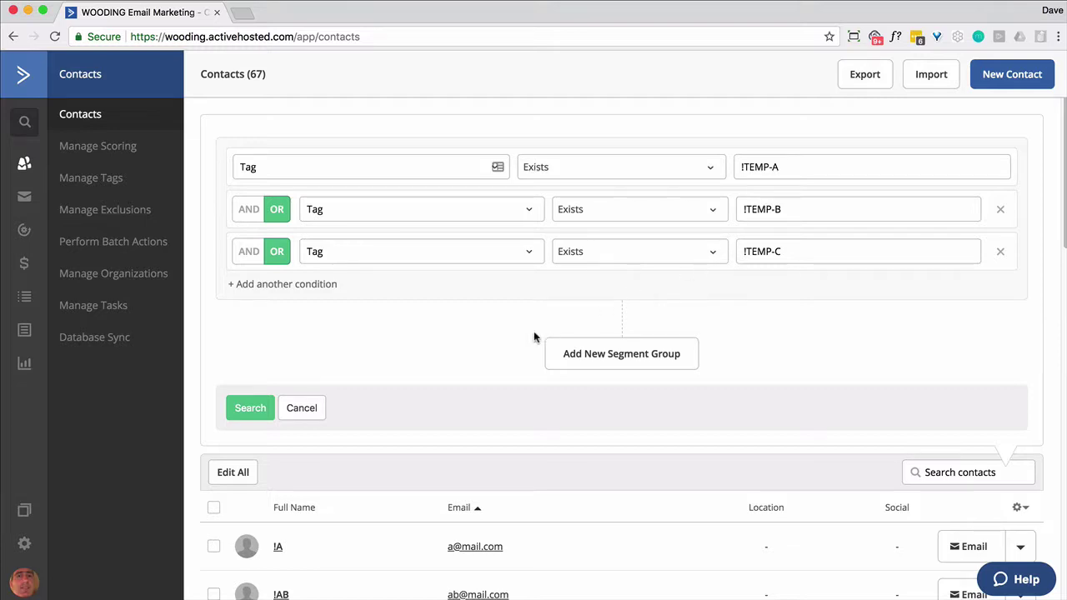
click(260, 413)
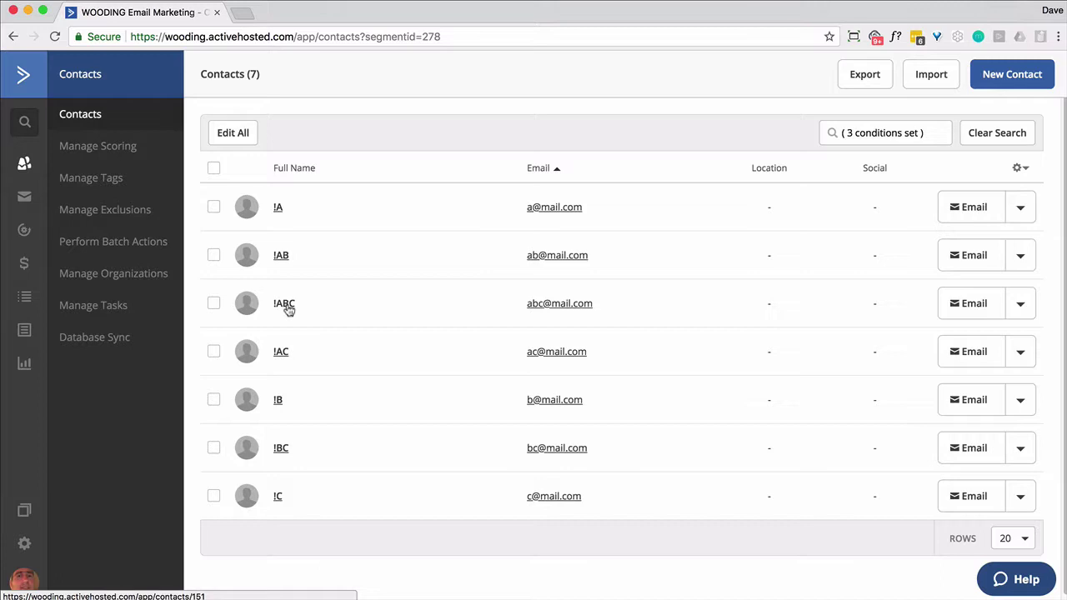
Open the !AB contact's record in a separate tab, examine its tags, and return to the search results
right_click(286, 258)
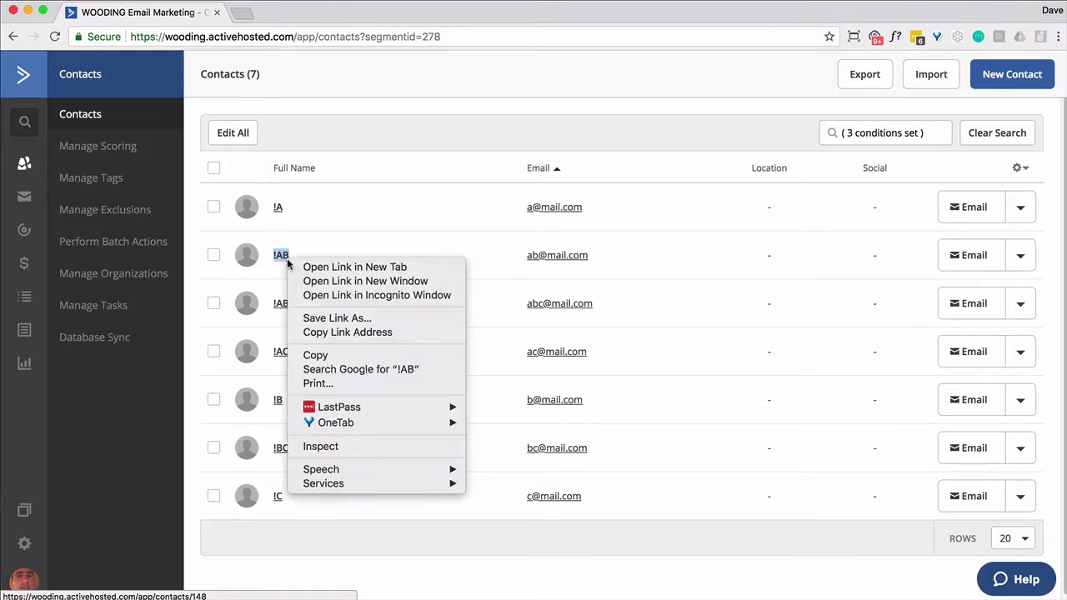
click(354, 267)
click(303, 15)
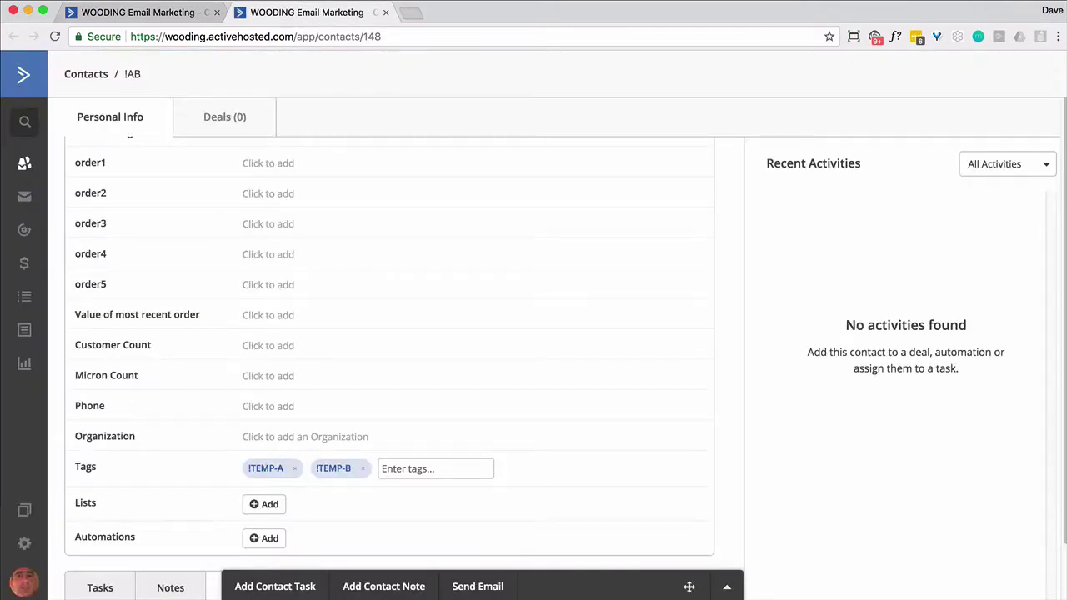
click(386, 12)
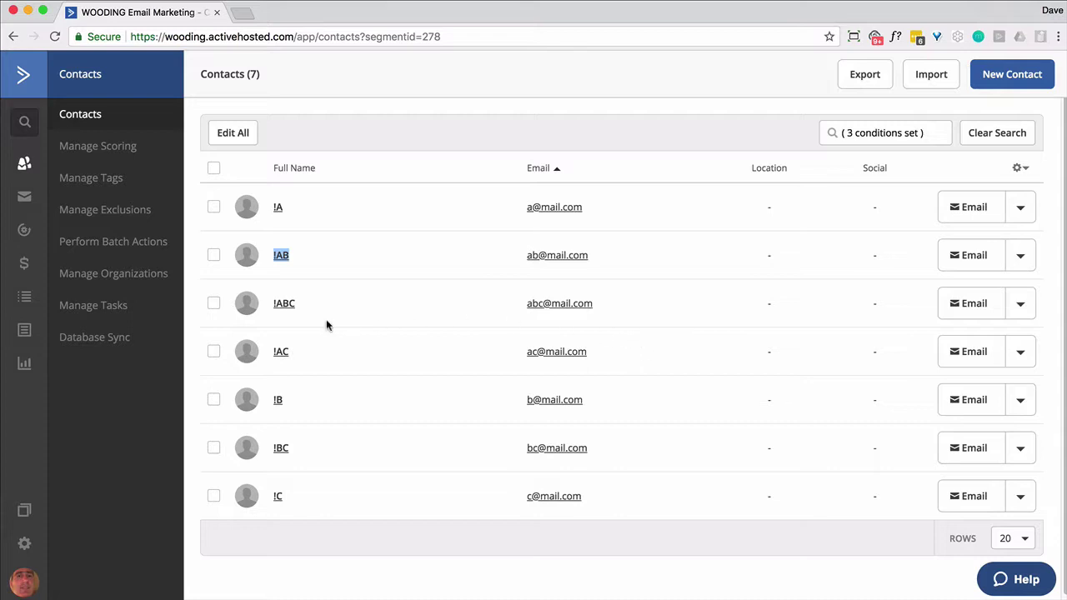
Reopen the search conditions, join all three tag conditions with AND, and run the search again
click(890, 134)
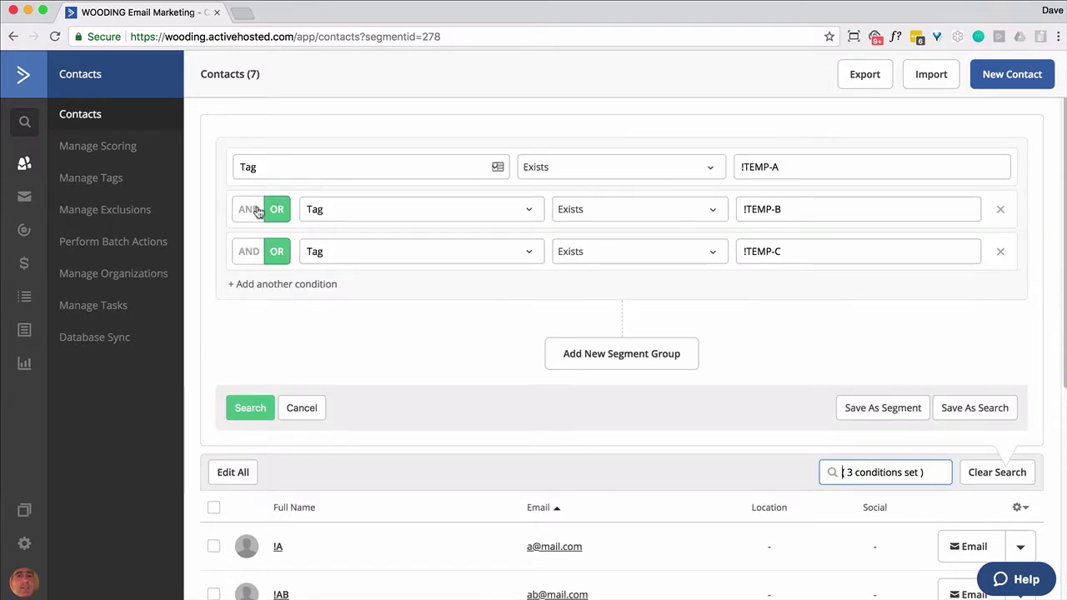
click(253, 210)
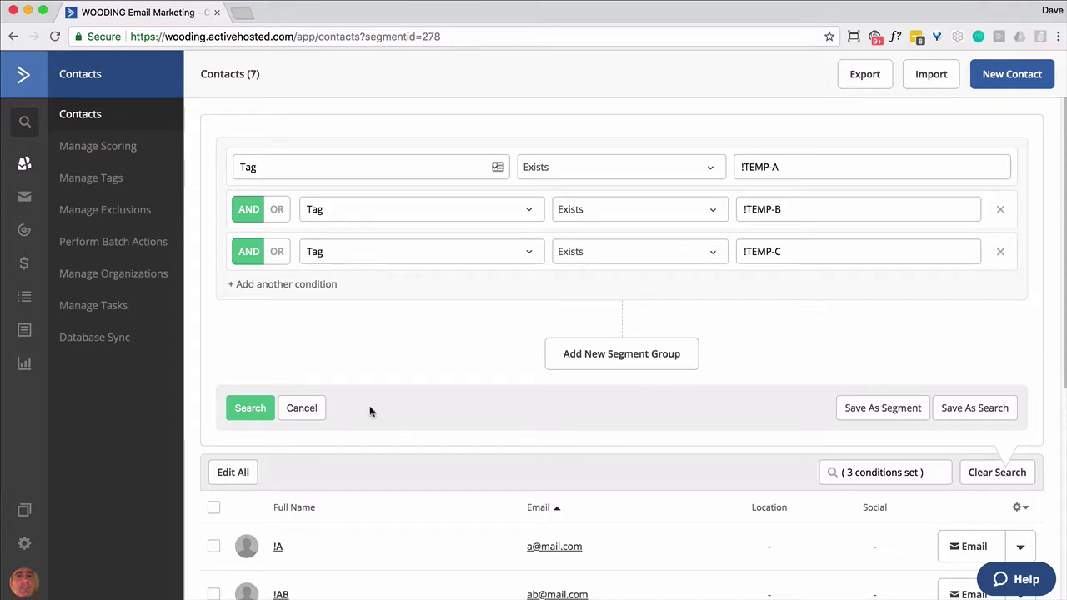
click(268, 410)
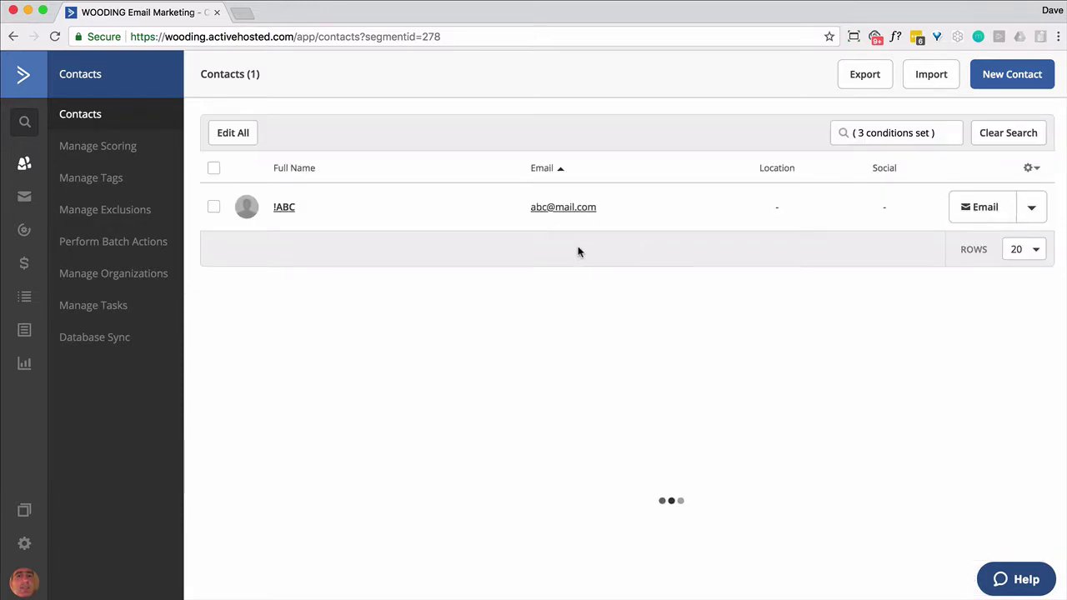
Open the !ABC contact's record in a separate tab, examine its tags, and return to the search results
right_click(290, 210)
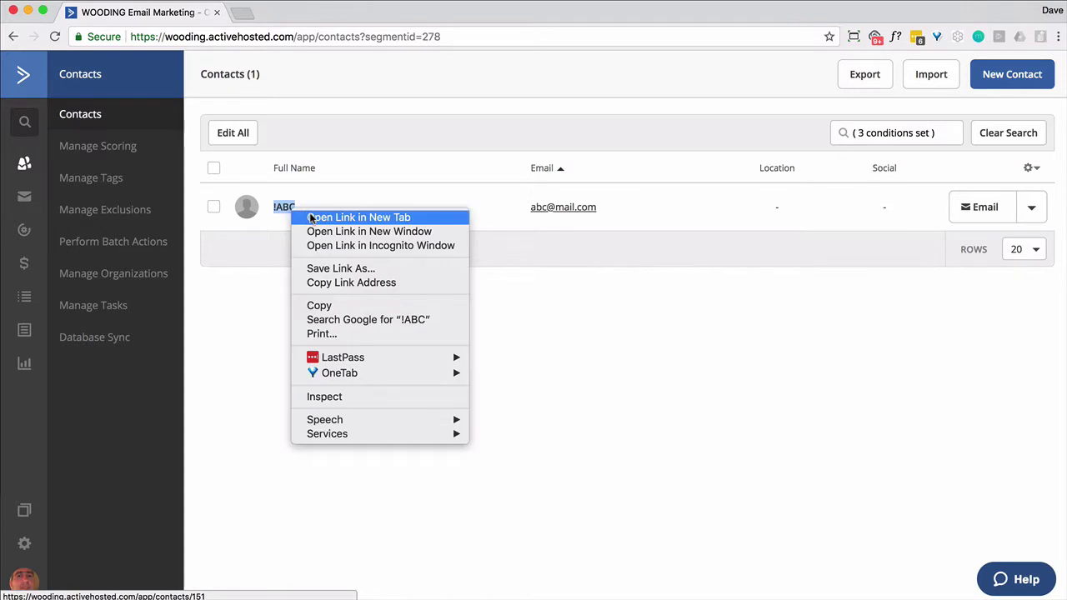
click(301, 217)
click(292, 13)
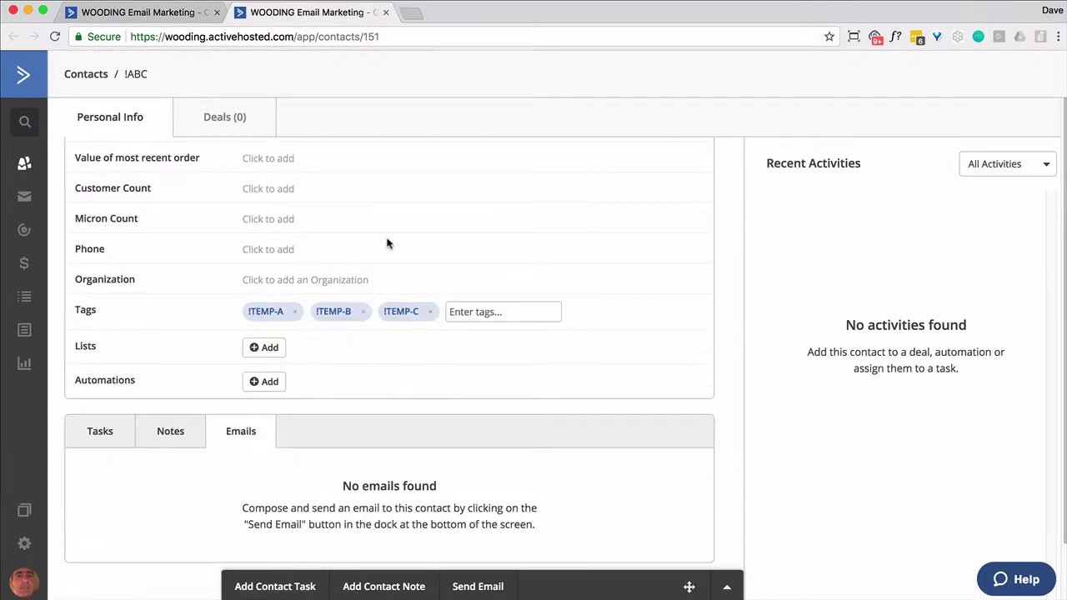
click(386, 13)
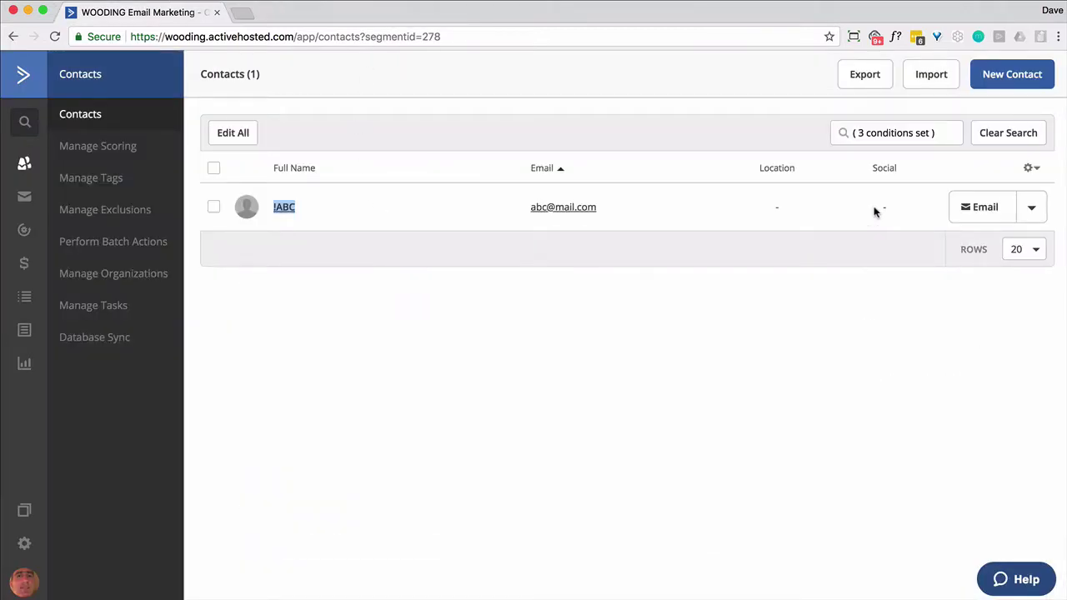
Delete the !TEMP-C condition, join !TEMP-A and !TEMP-B with OR, and rerun the search
click(884, 134)
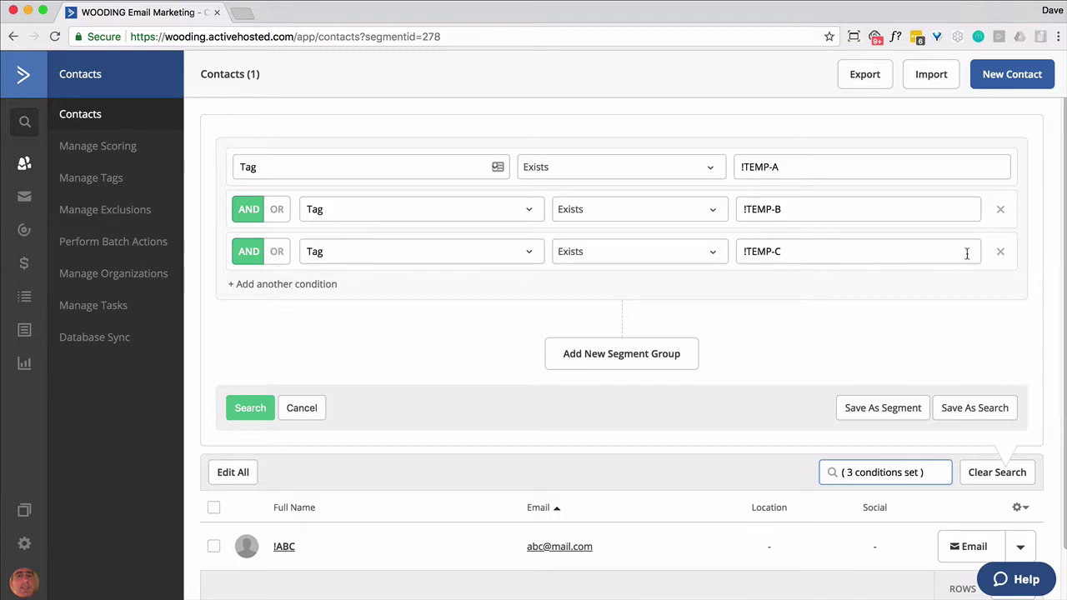
click(1000, 252)
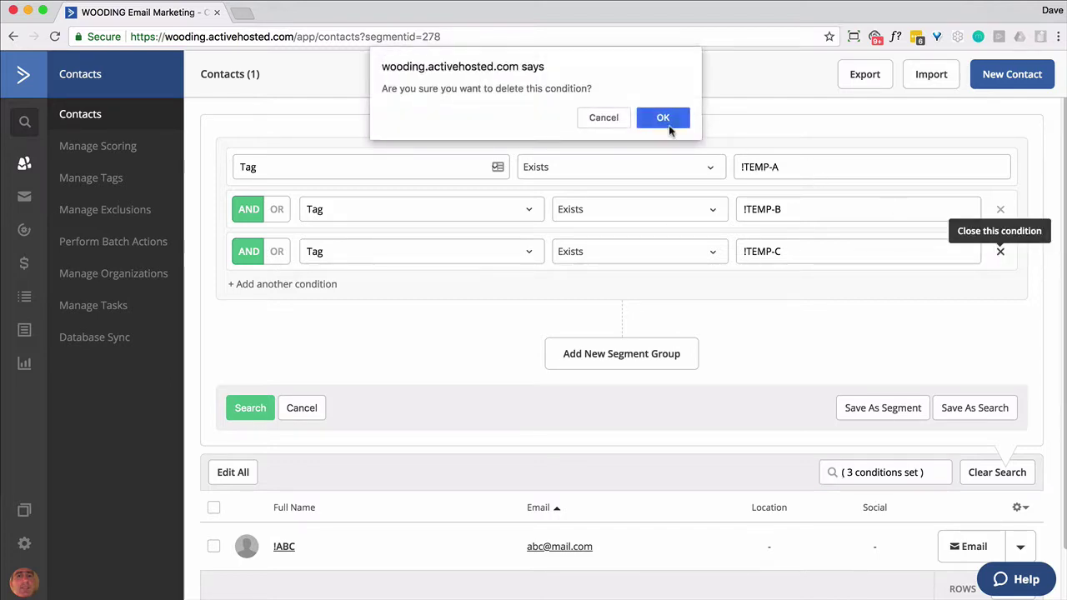
click(666, 119)
click(278, 213)
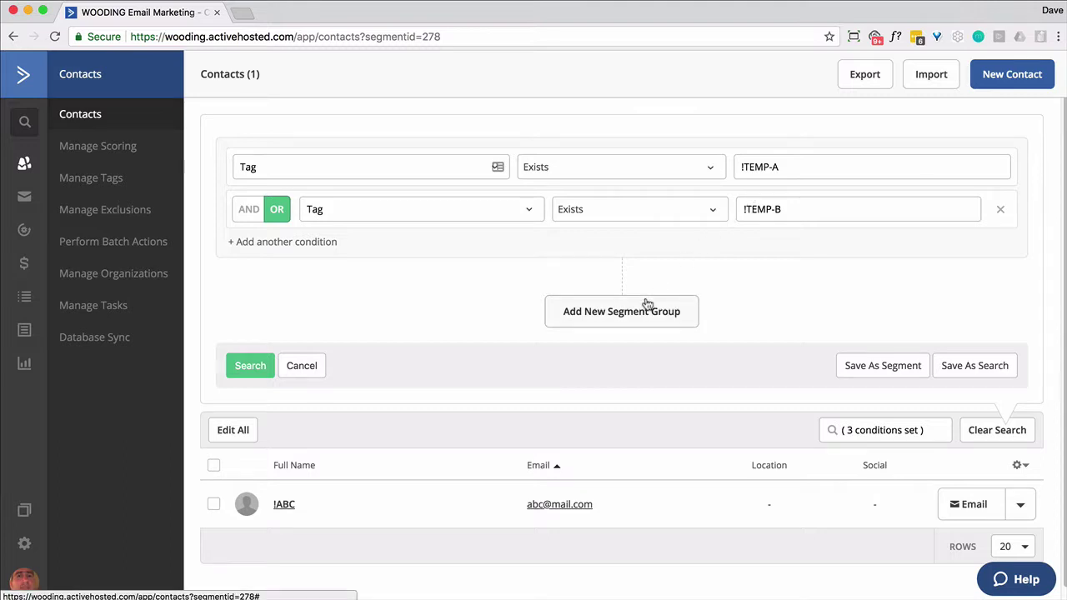
click(270, 369)
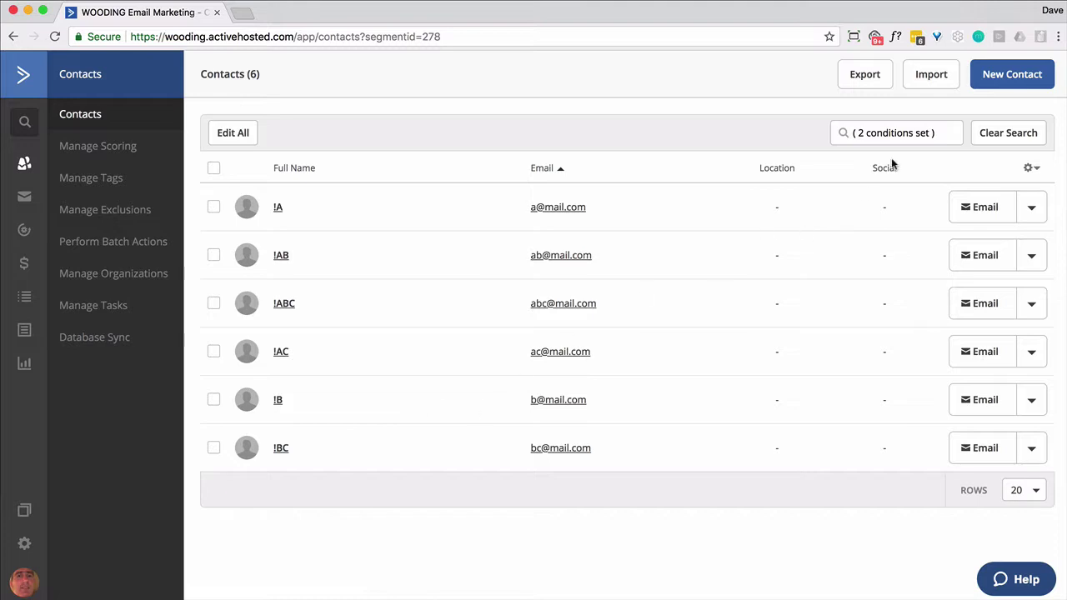
Change the second condition's tag to !TEMP-C and rerun the search
click(920, 137)
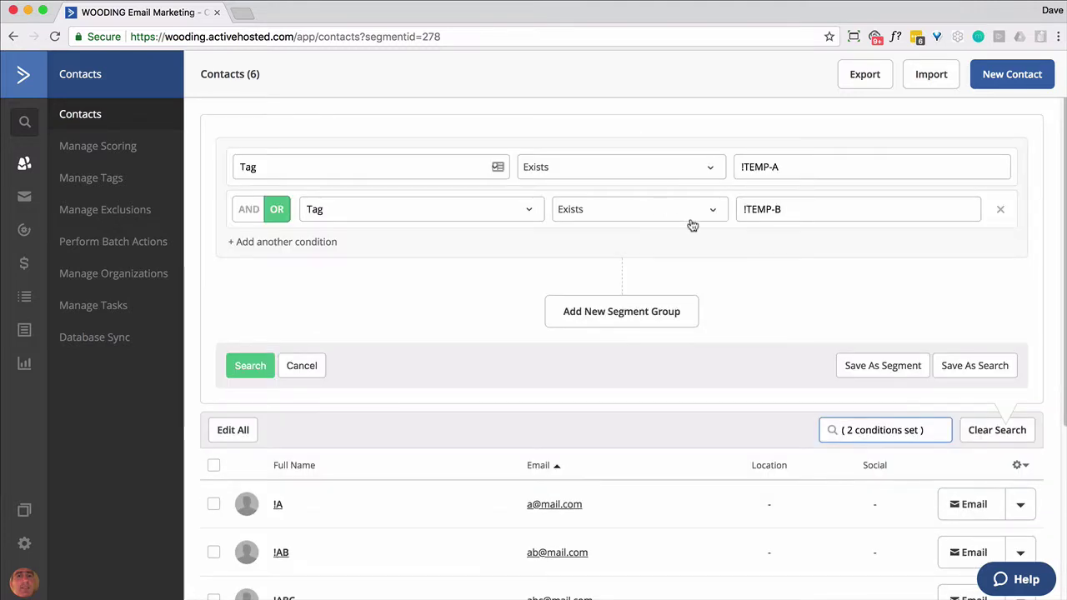
click(788, 215)
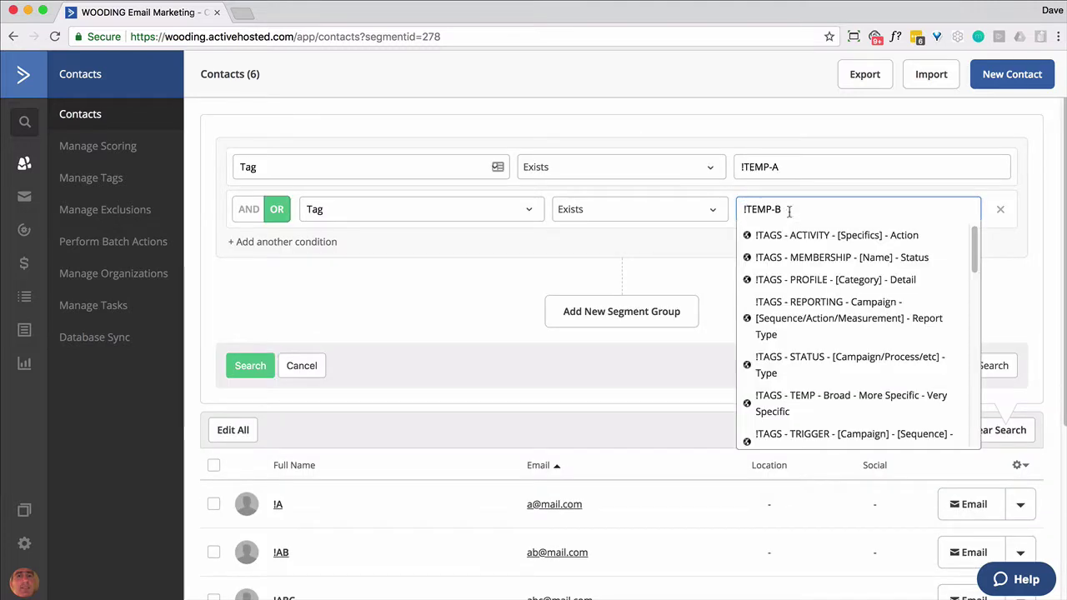
text(!TM)
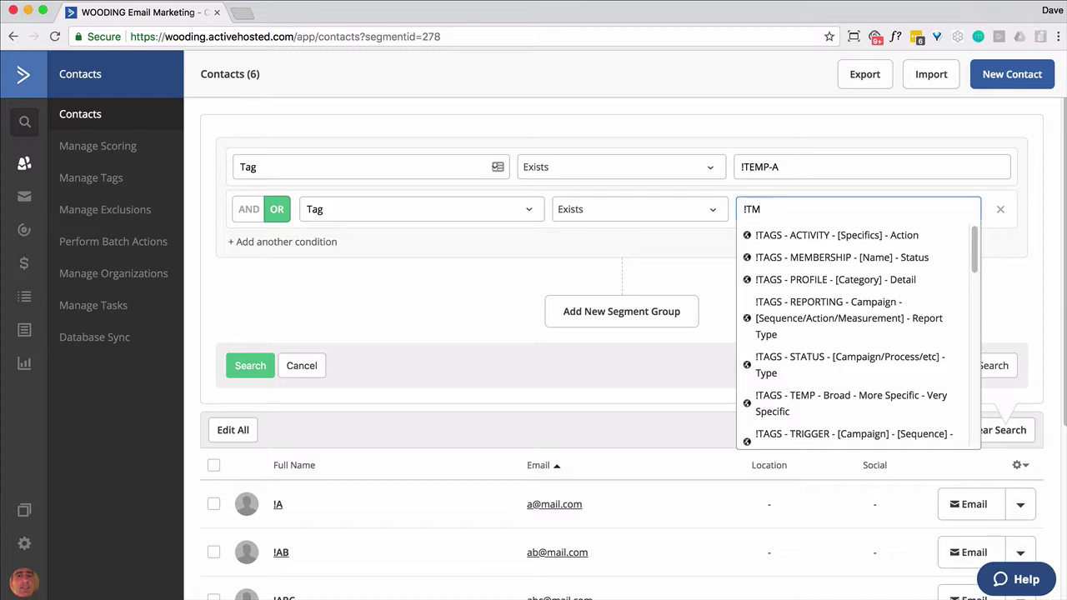
key(BackSpace)
text(EM)
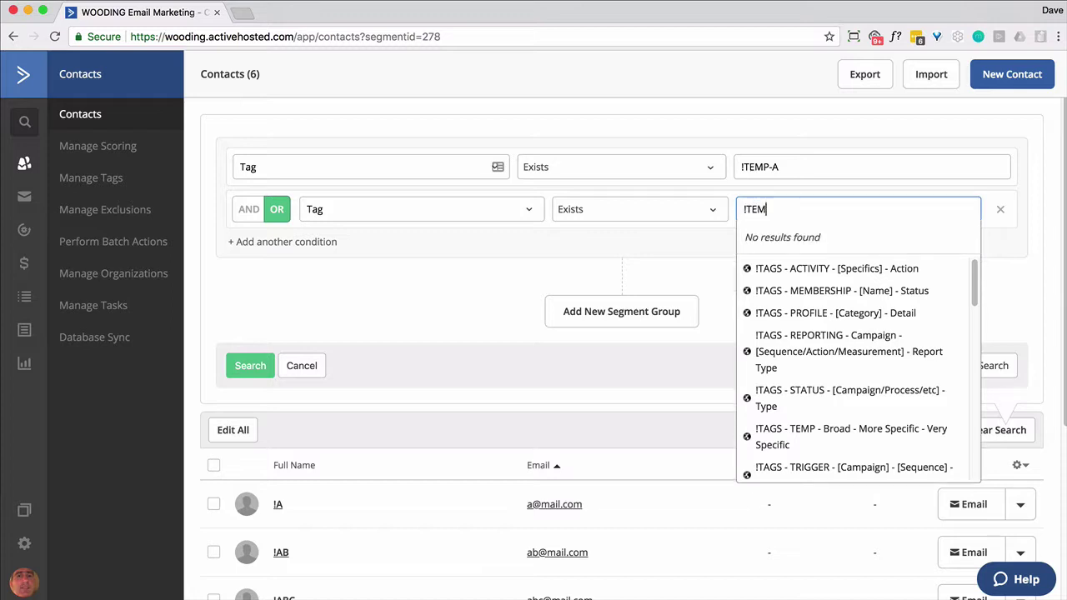
text(P)
click(781, 272)
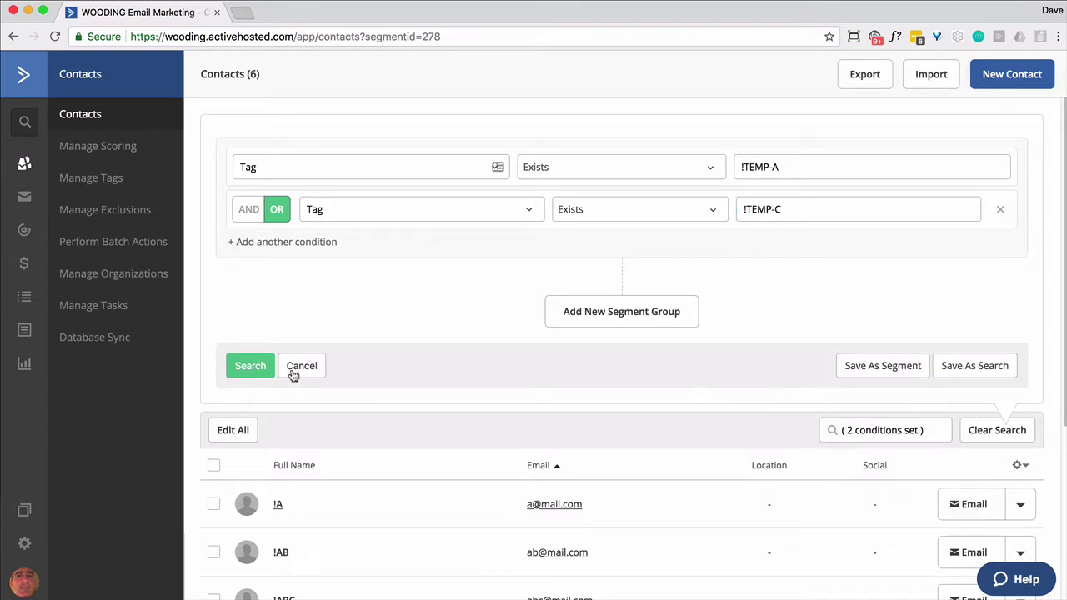
click(249, 369)
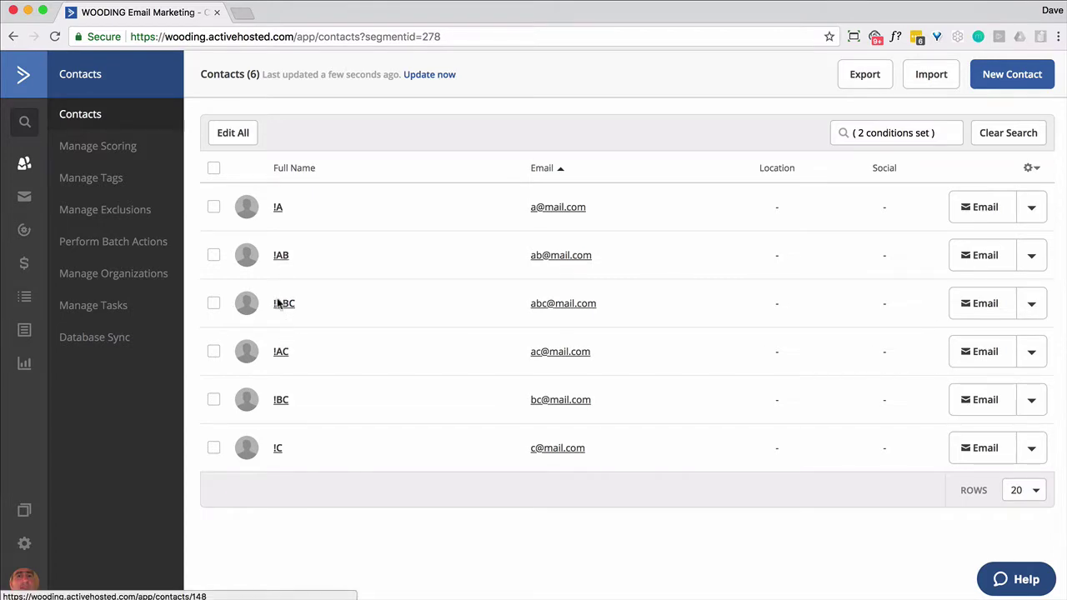
Change the !TEMP-C condition's operator to Does not exist and rerun the search
click(867, 135)
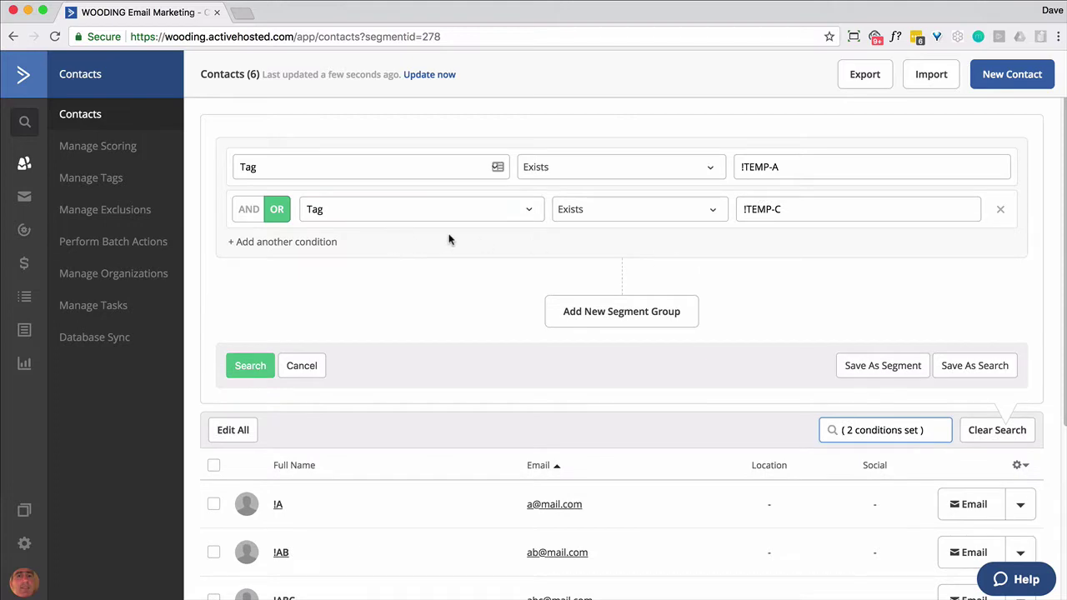
click(667, 213)
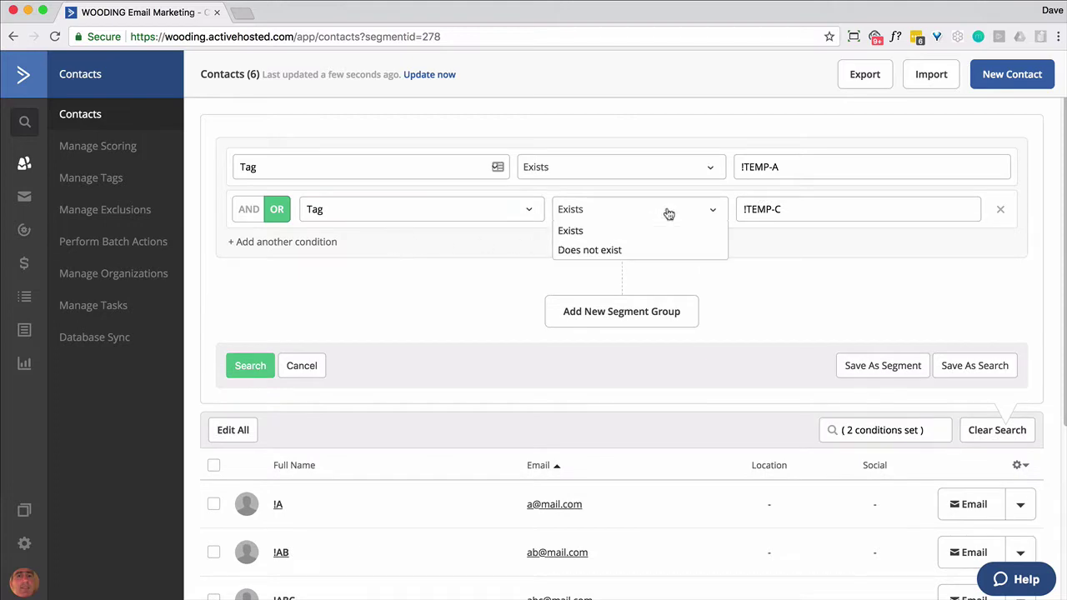
click(581, 250)
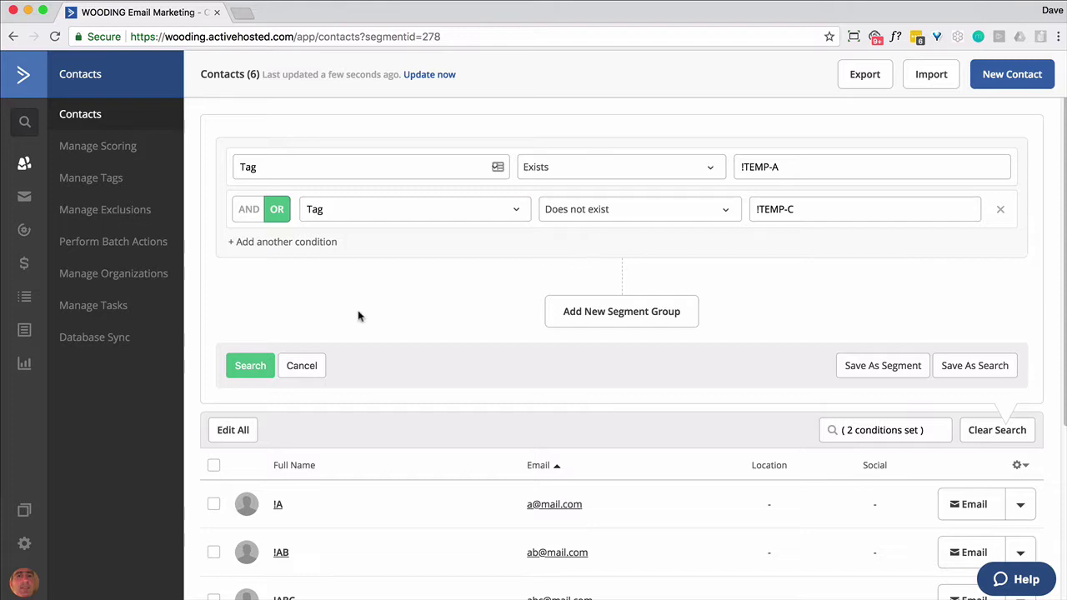
click(255, 366)
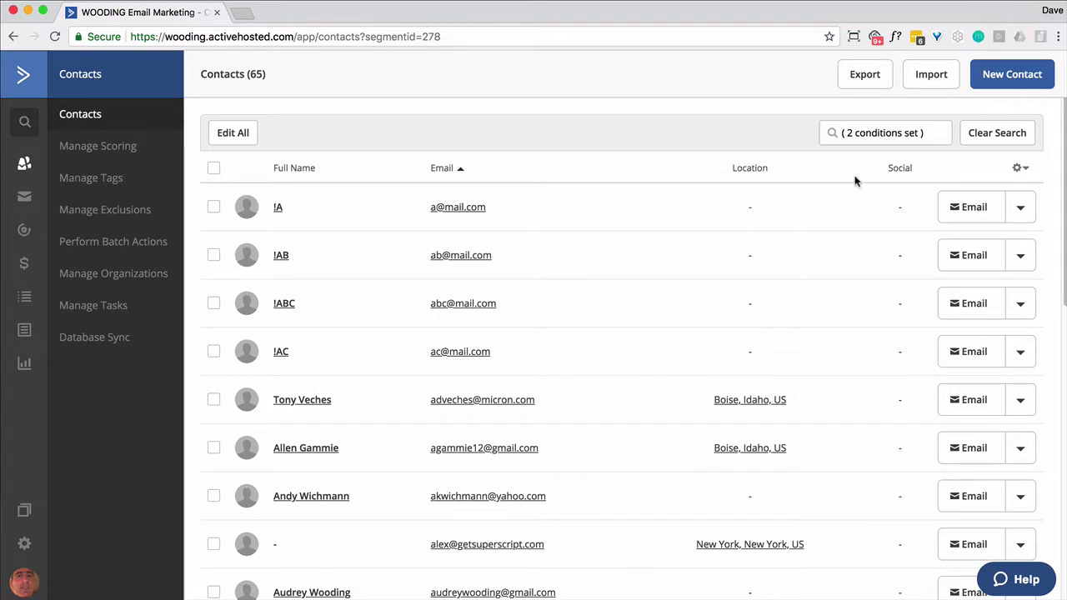
Change the second search condition to Exists with the tag !TEMP-B
click(870, 134)
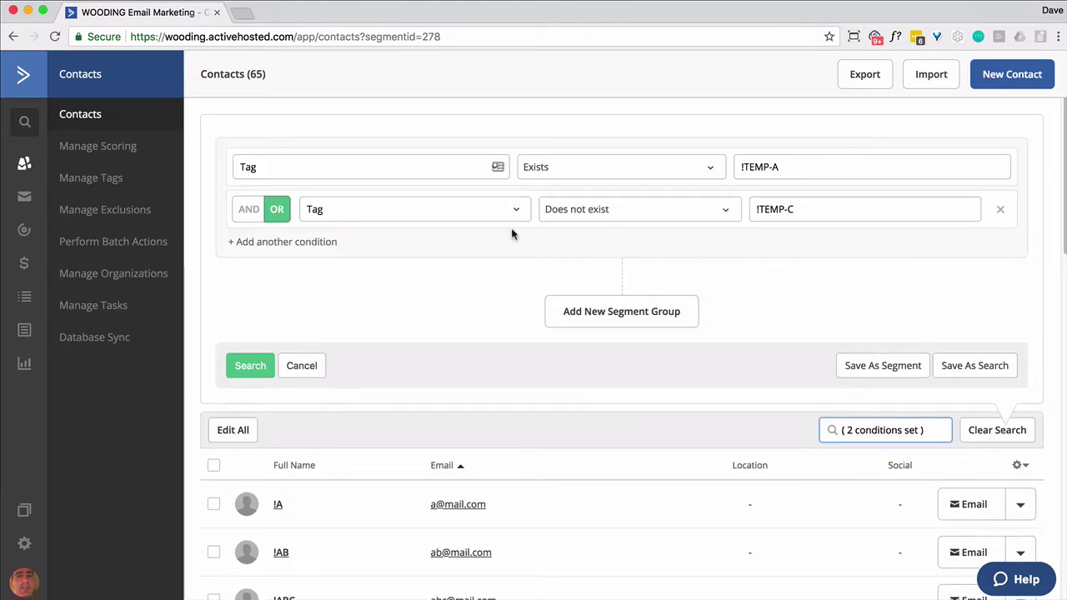
click(730, 213)
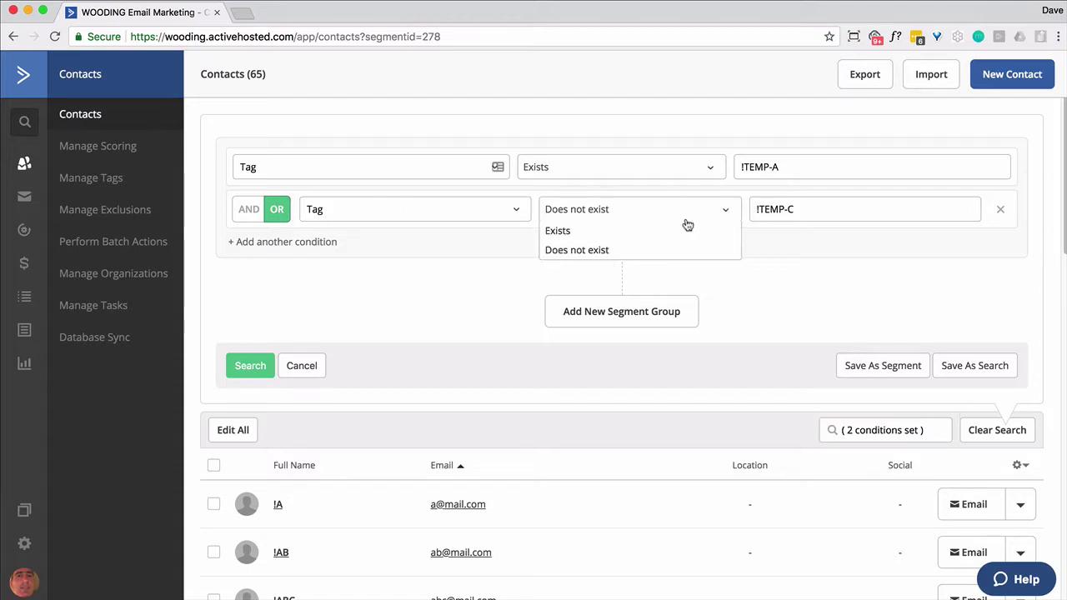
click(846, 215)
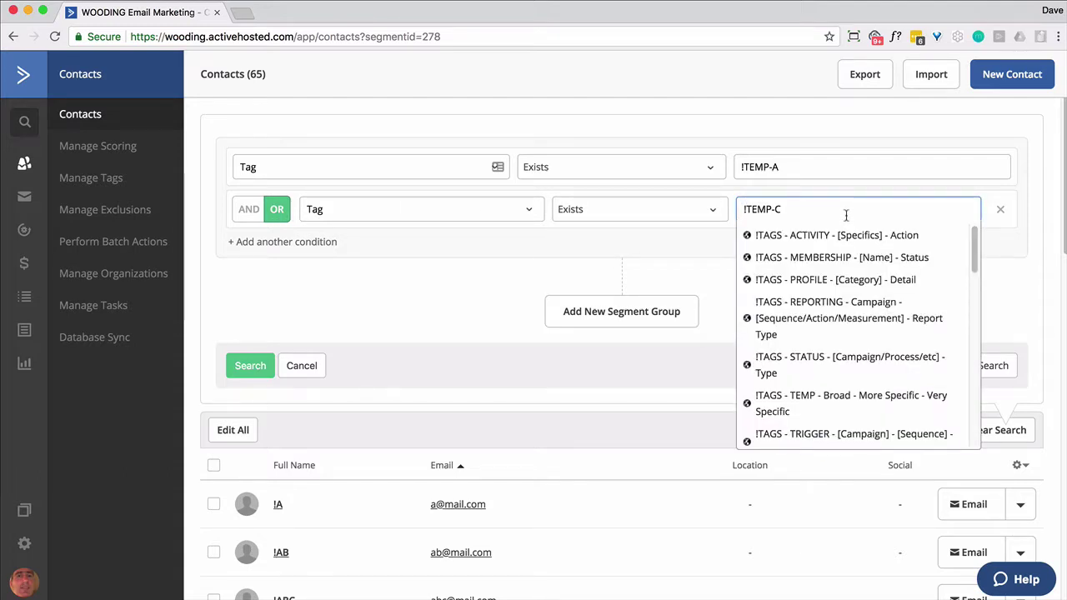
text(!TEMP)
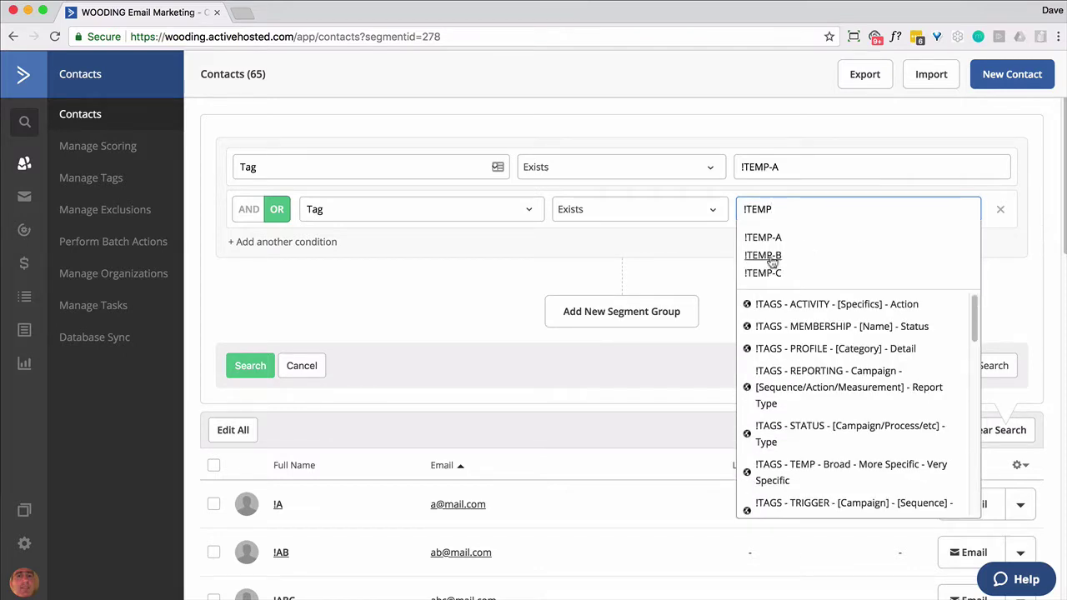
click(754, 255)
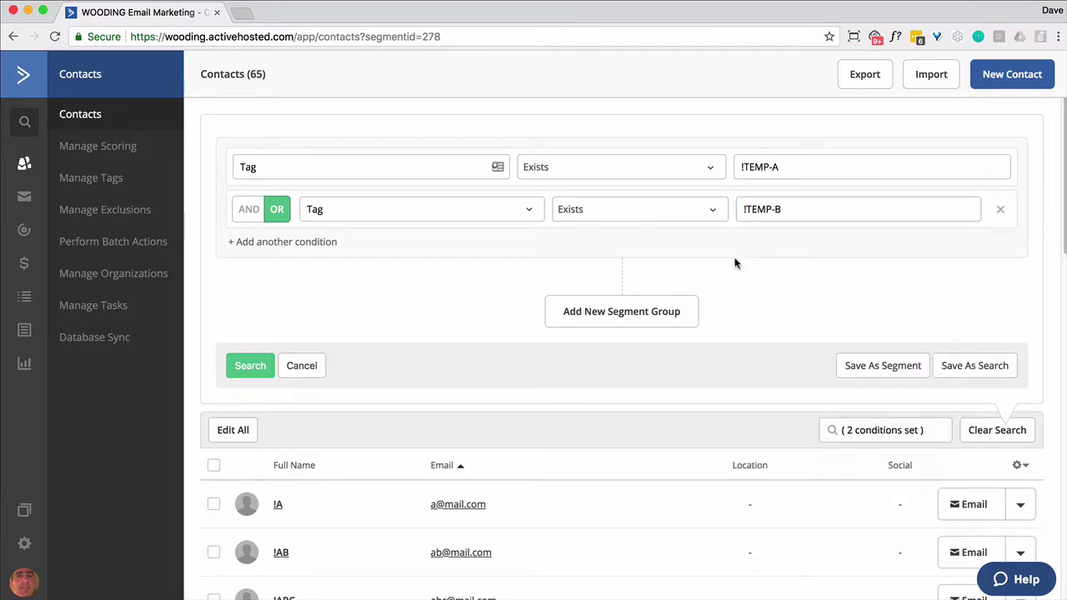
click(267, 242)
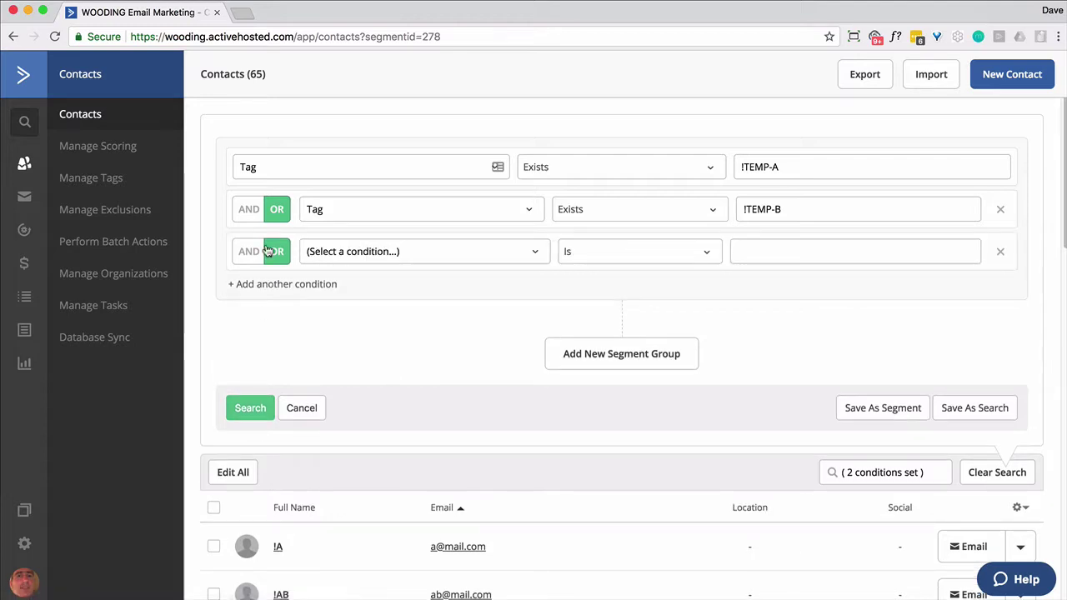
click(1000, 253)
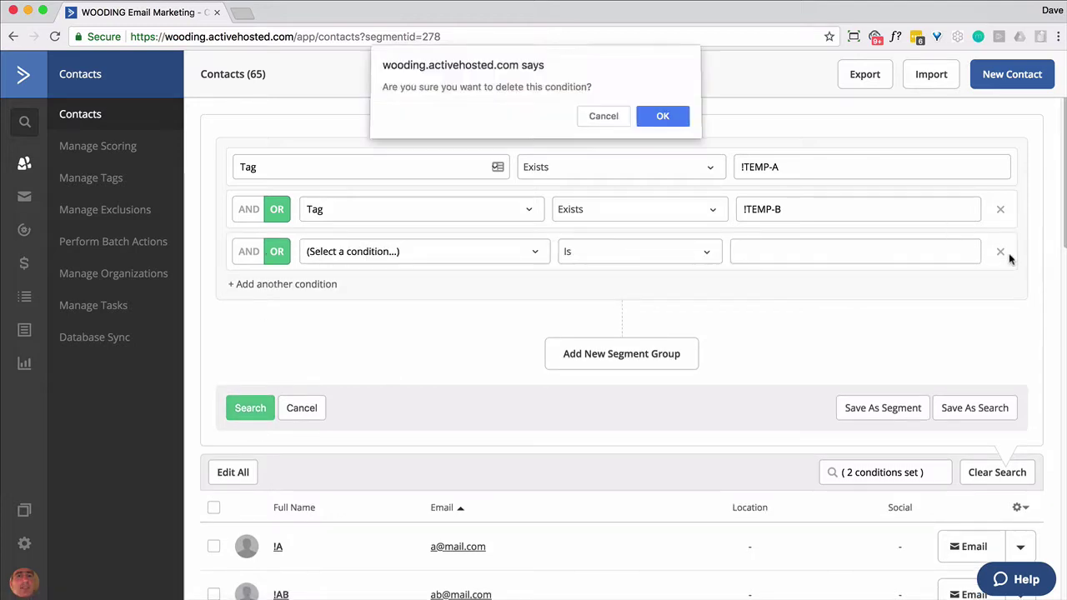
click(652, 116)
Add a new segment group to the search and join it to the first group with OR
click(623, 310)
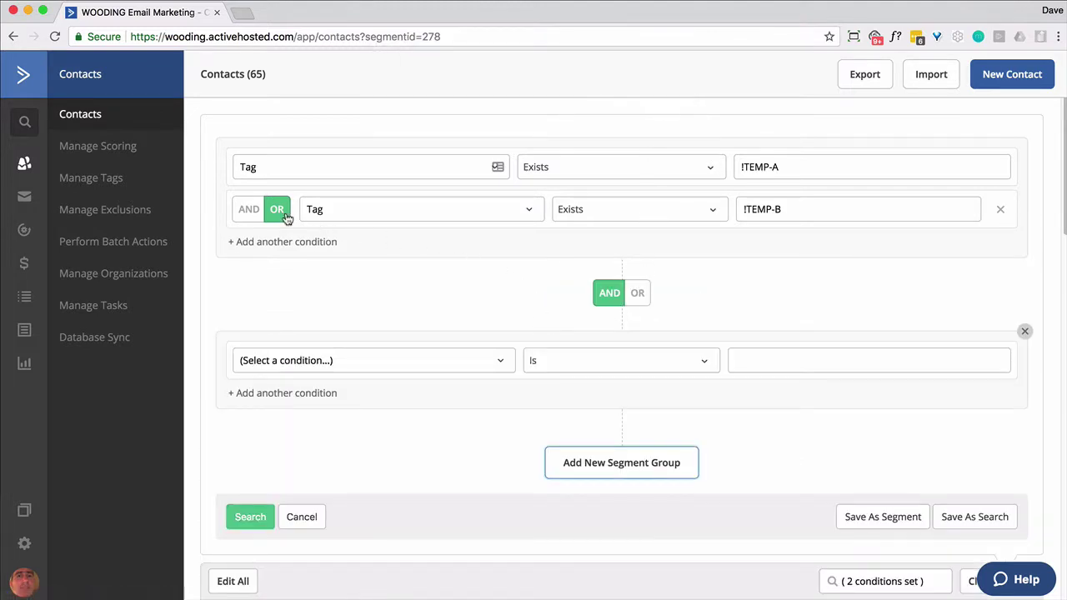
click(640, 300)
click(638, 296)
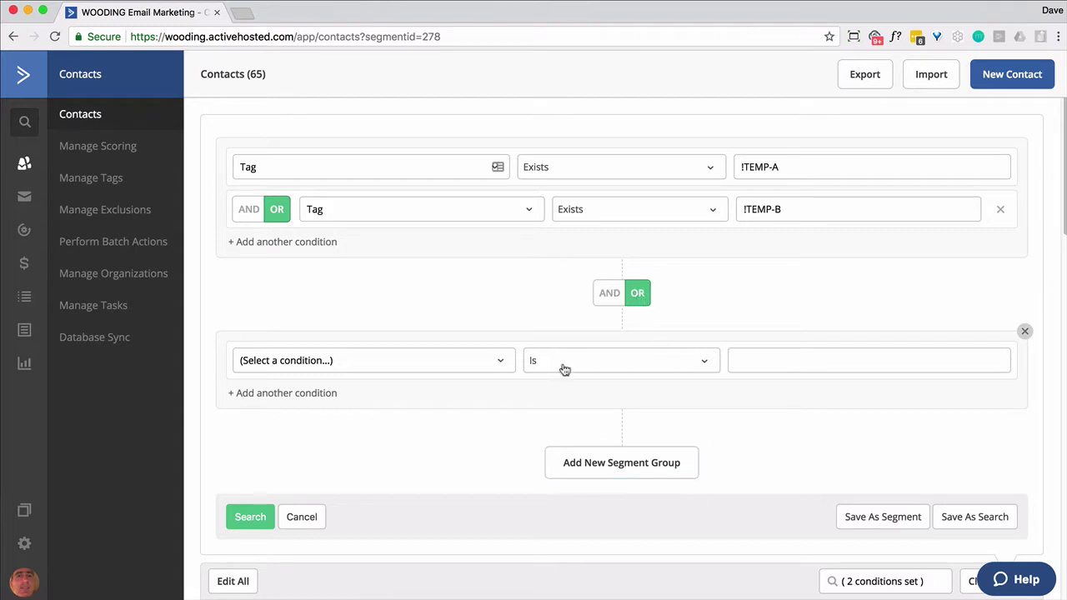
Set the new group's condition to Tag Exists !TEMP-C and run the search
click(483, 360)
click(286, 405)
scroll(309, 448, down, 2)
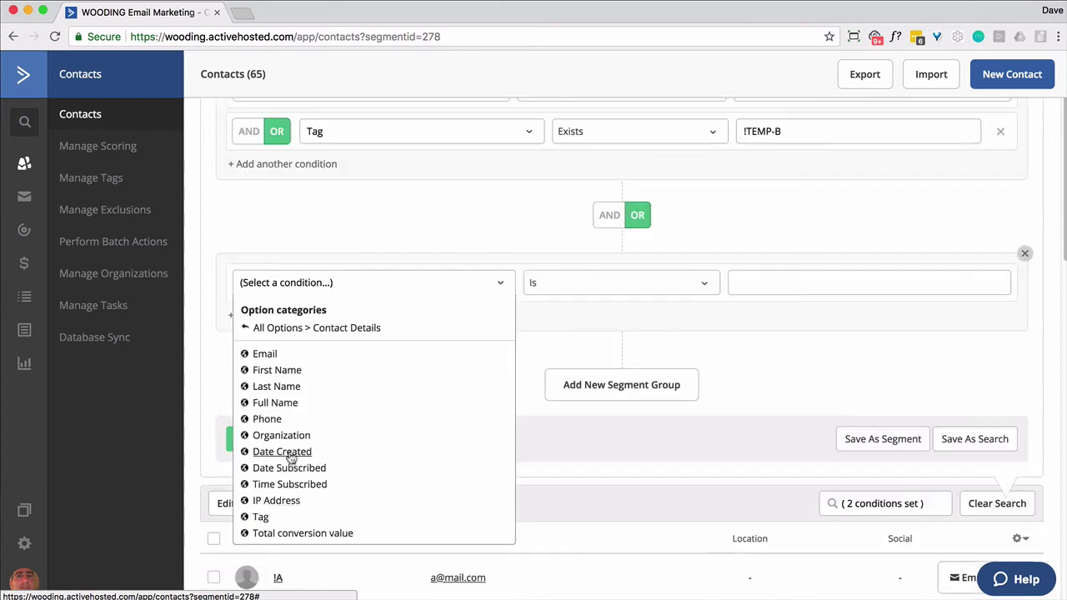
click(258, 514)
click(860, 288)
text(!TEMP)
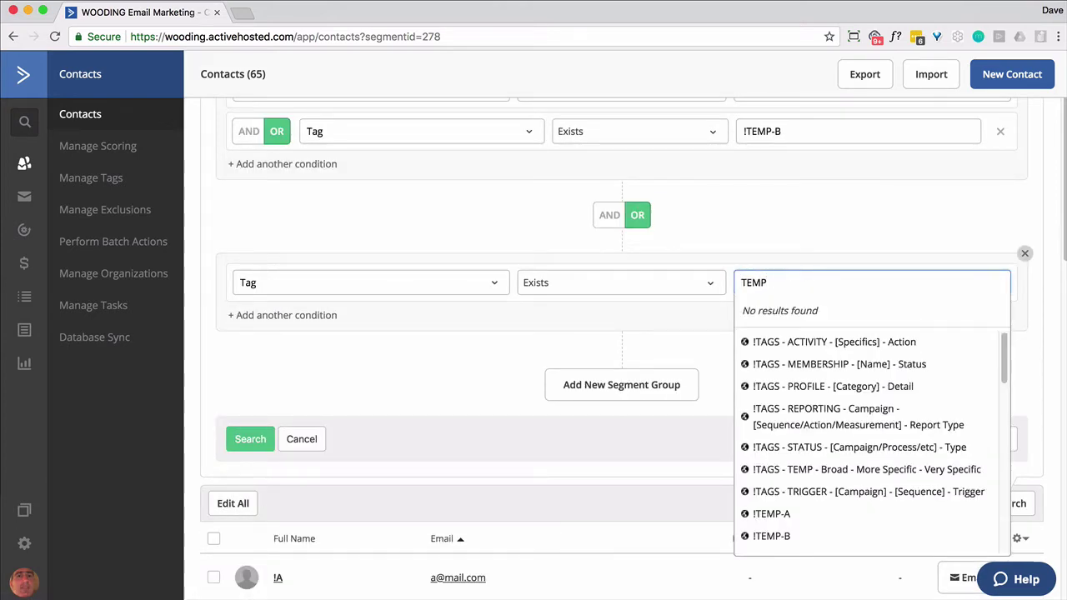
click(779, 345)
scroll(776, 317, up, 2)
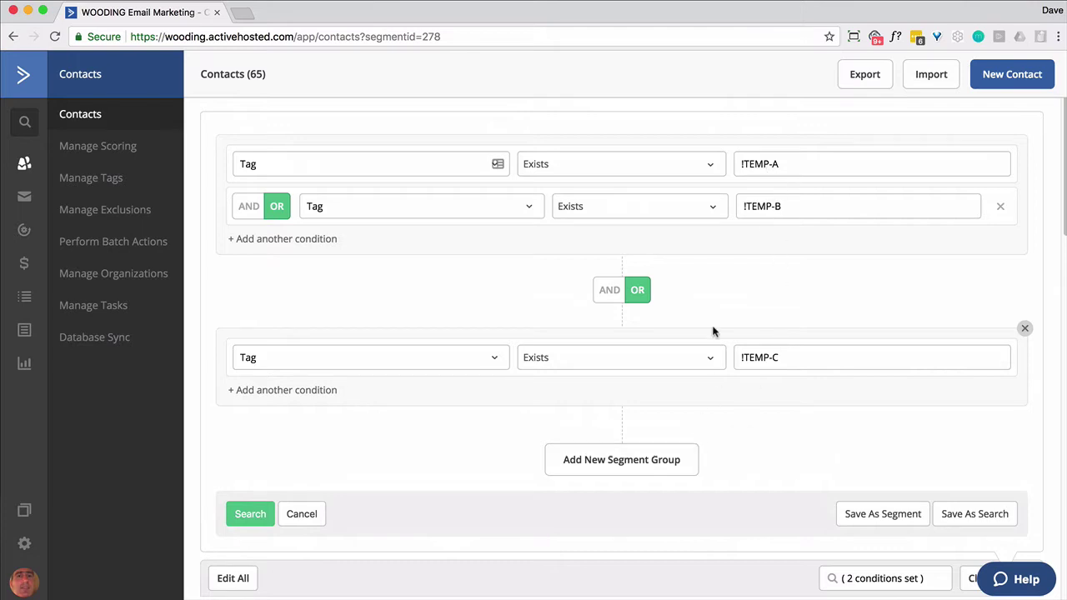
click(260, 517)
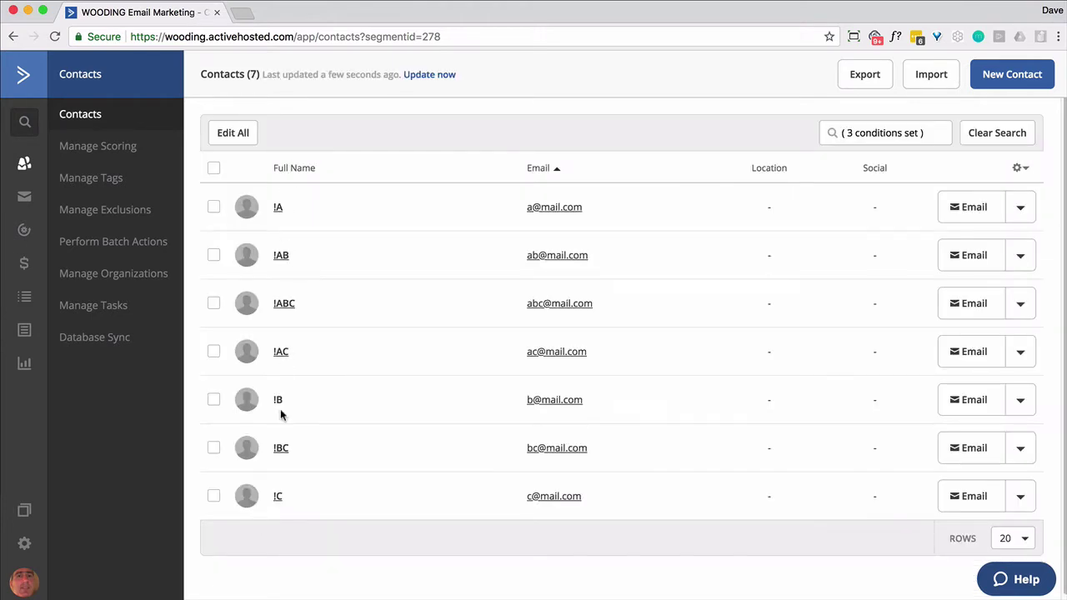
Switch the logic between the two segment groups to AND and rerun the search
click(874, 142)
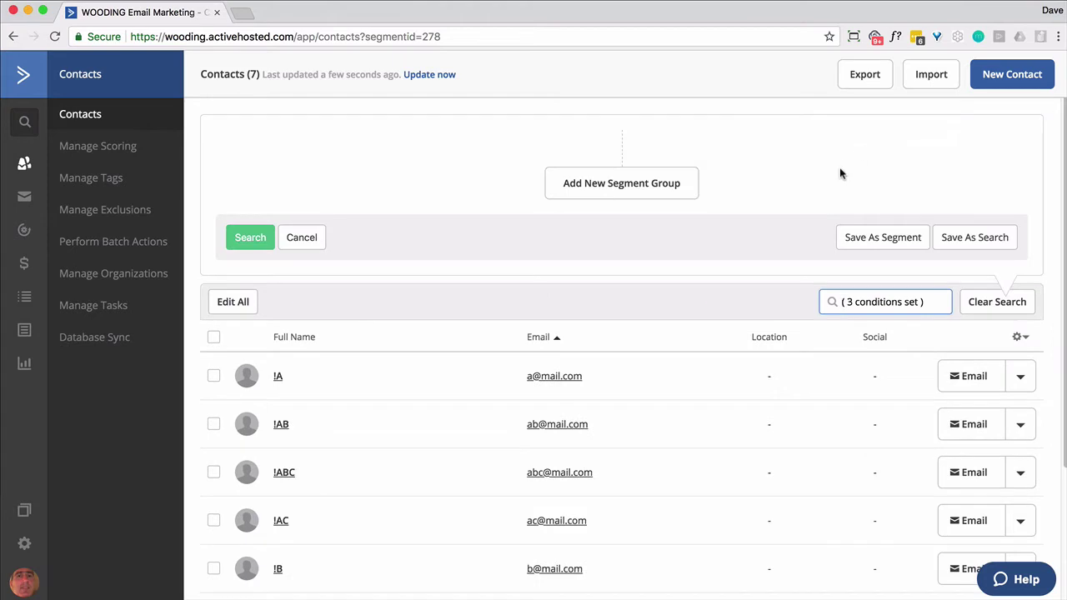
click(609, 294)
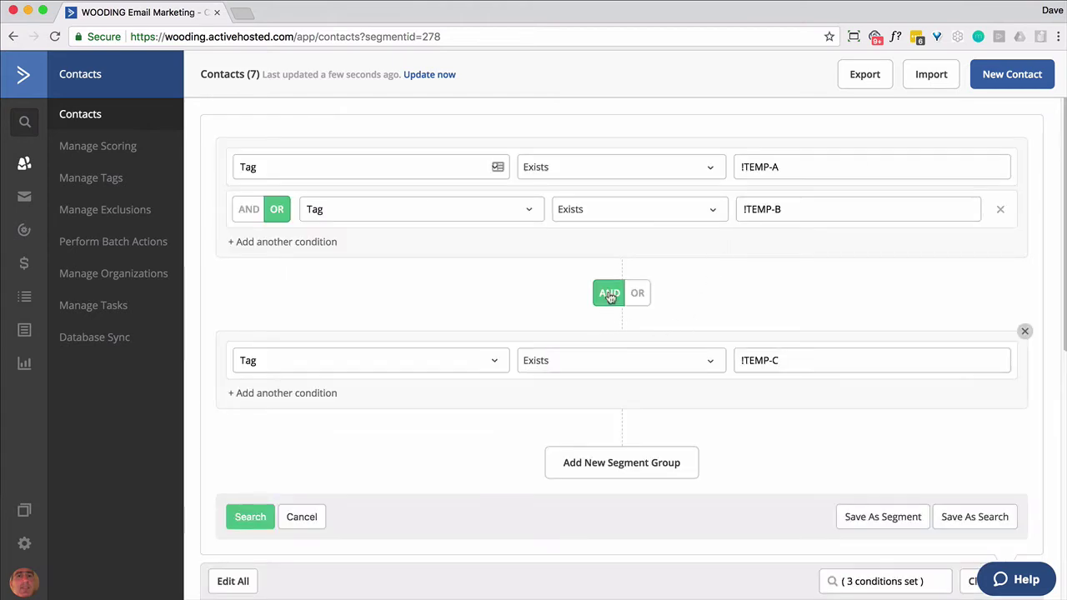
click(250, 516)
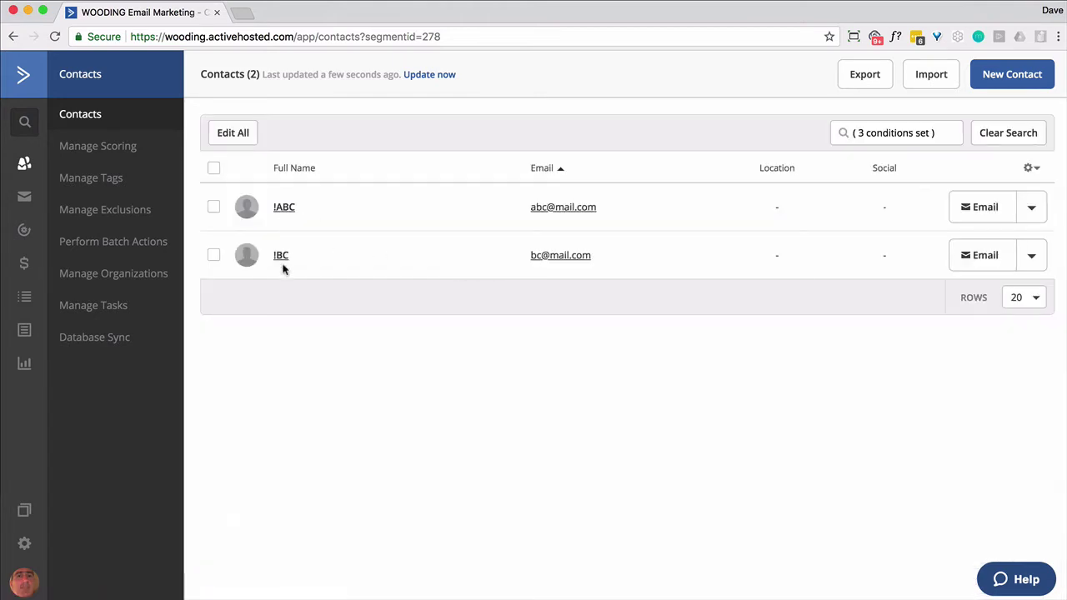
Reopen the search conditions and delete the segment group containing the !TEMP-C condition
click(890, 133)
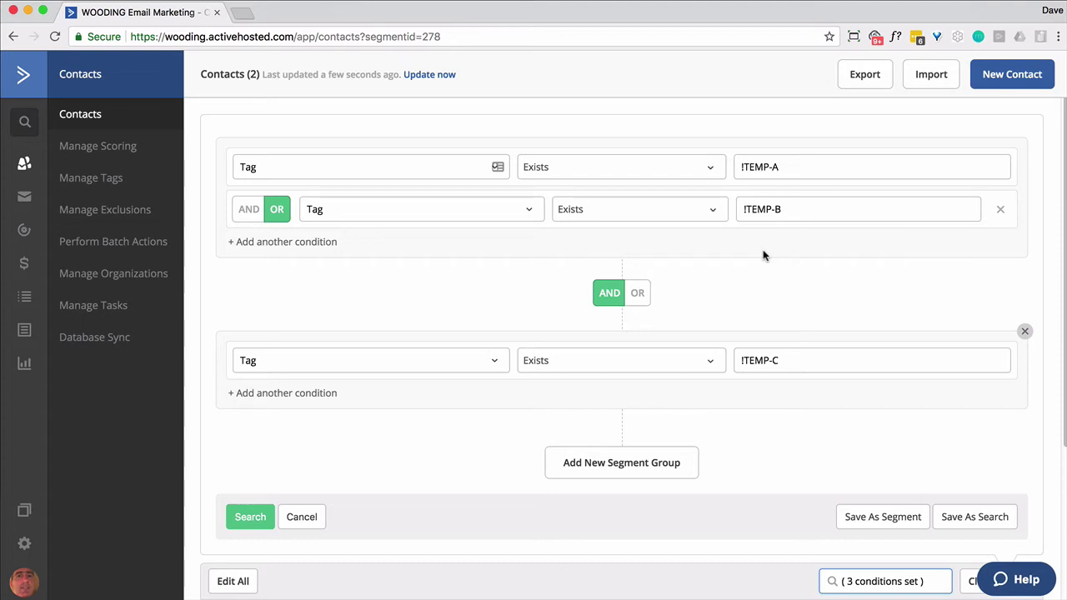
click(1025, 331)
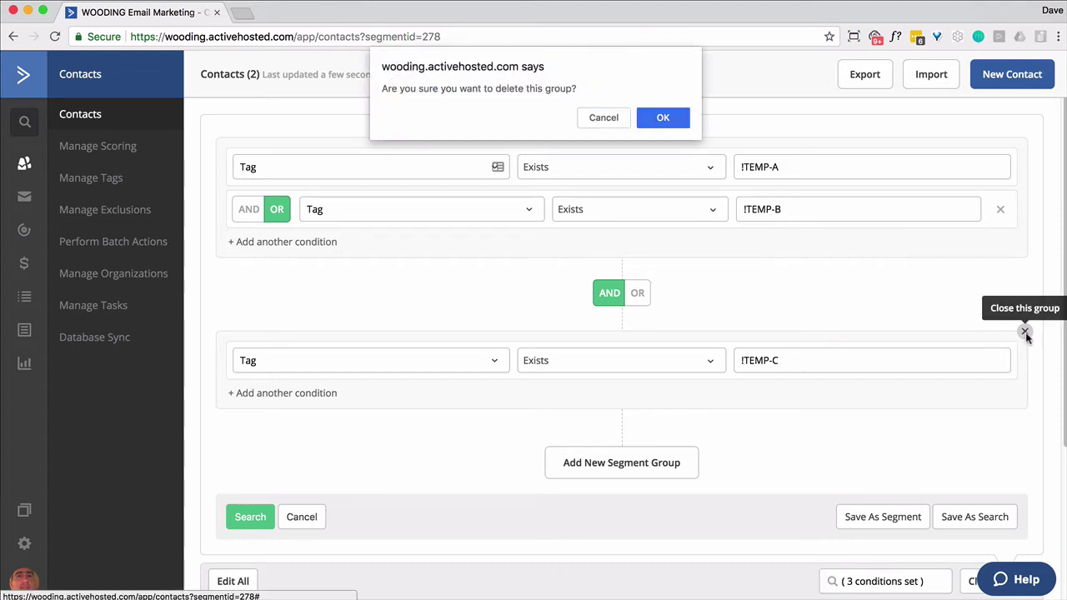
click(658, 118)
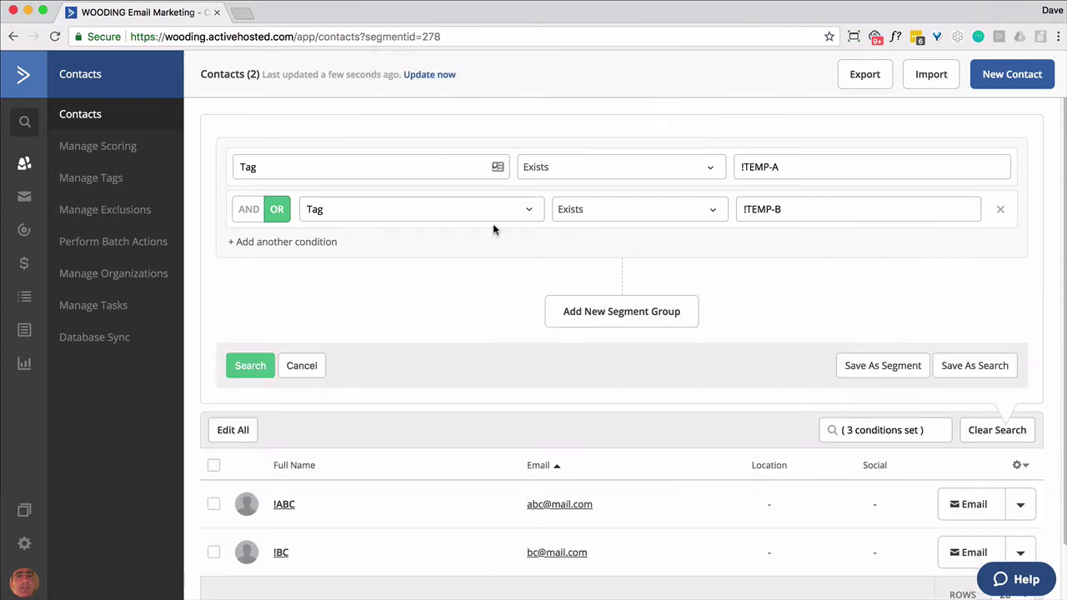
Replace the !TEMP-B tag condition with the Has opened action condition for Any campaign
click(530, 212)
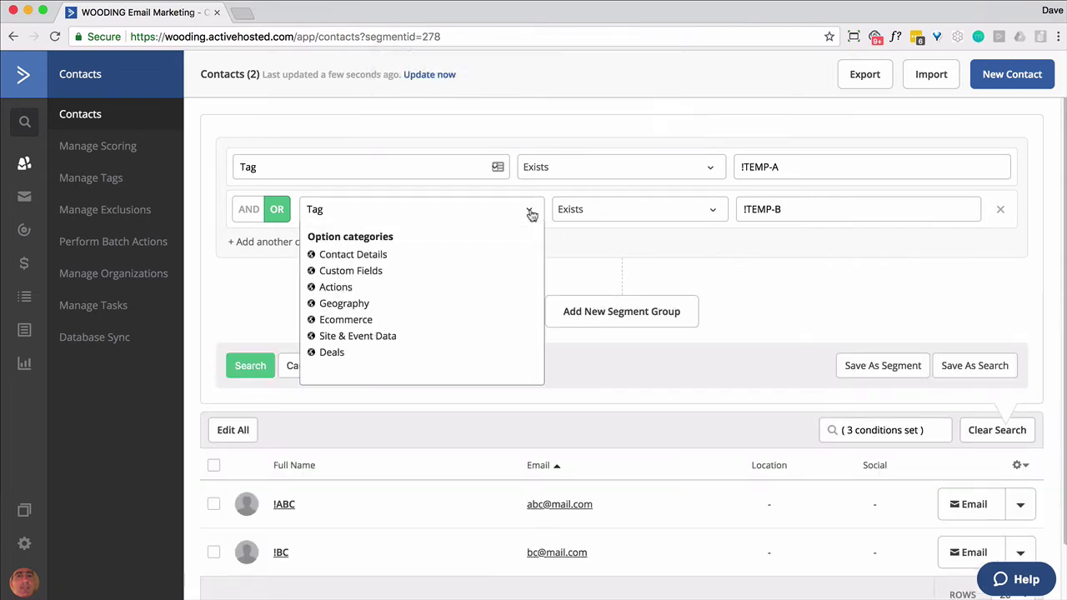
click(342, 286)
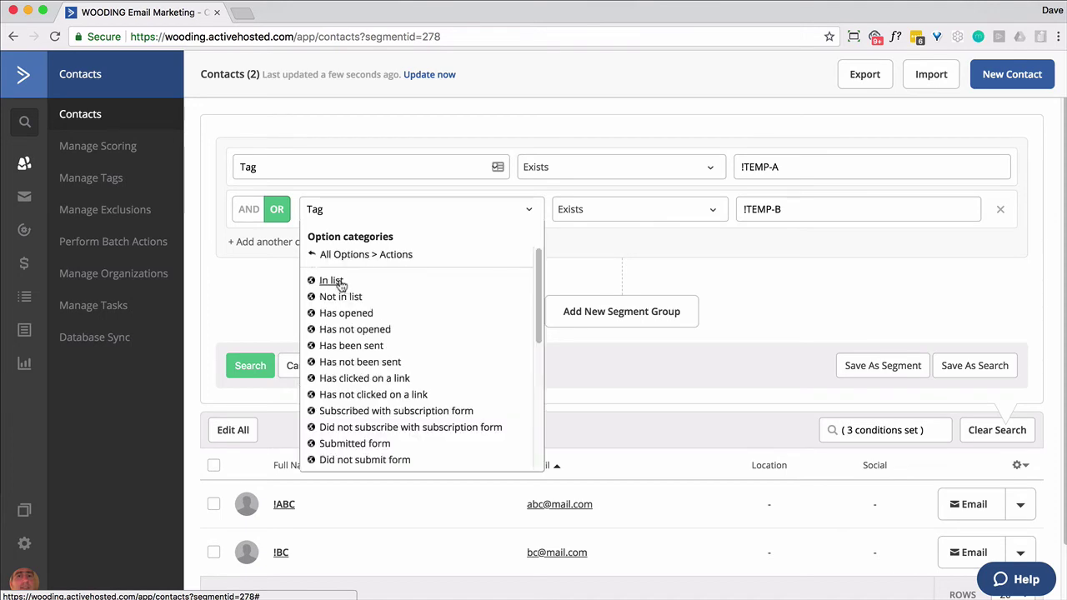
click(346, 314)
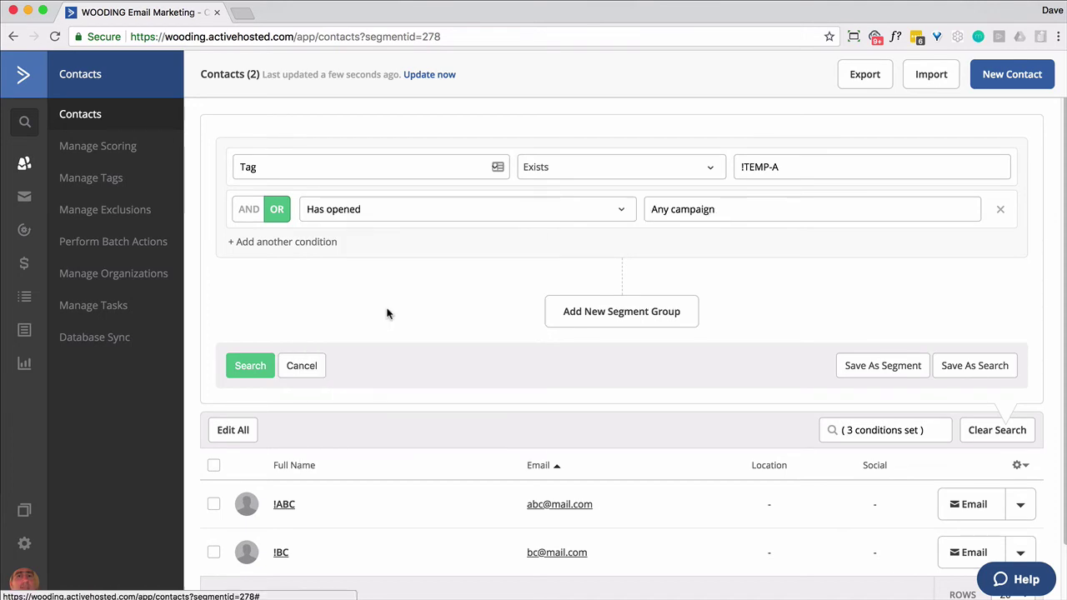
click(739, 208)
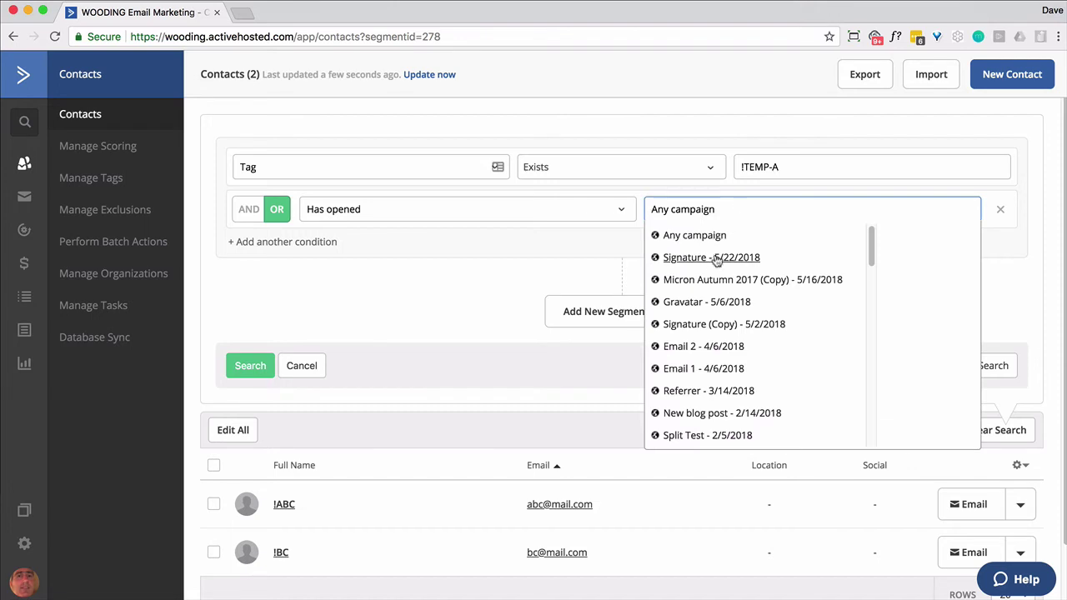
click(318, 276)
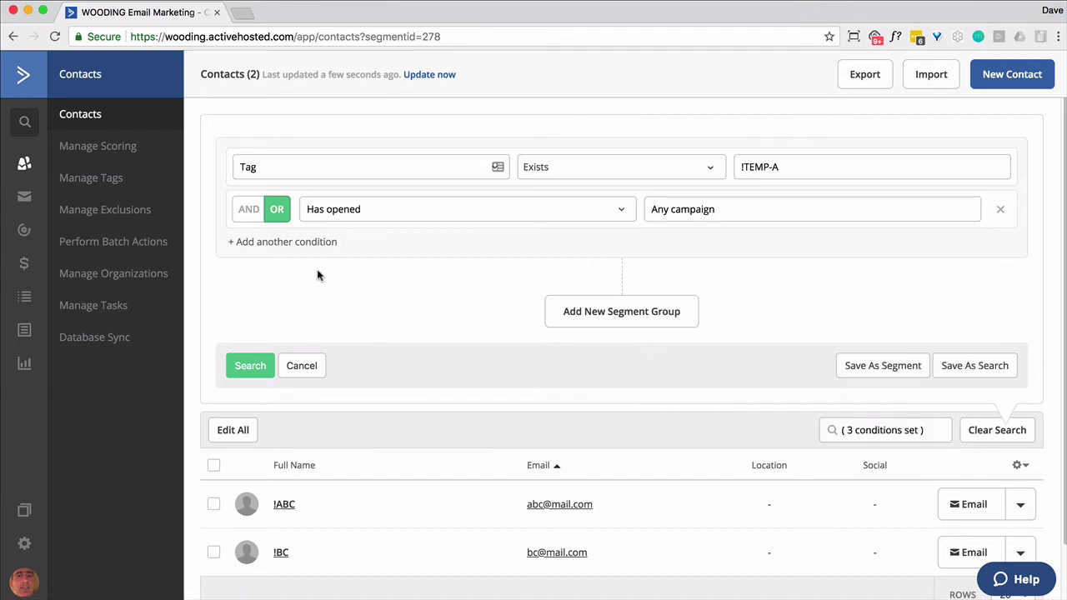